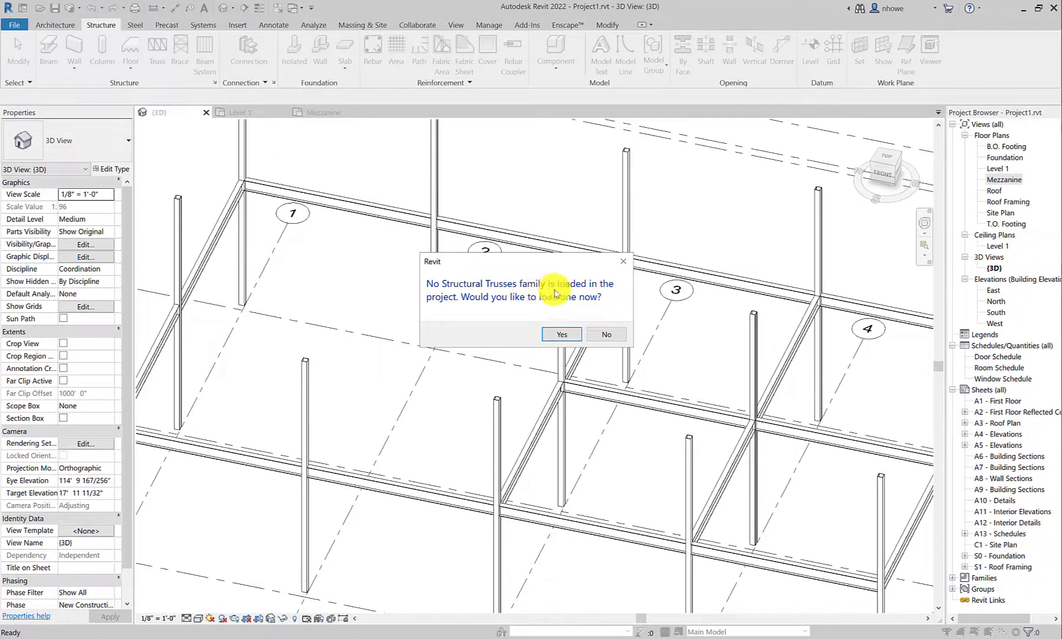
Step: Agree to load a structural truss family and browse to the Structural Trusses folder in the English-Imperial library
left_click(562, 334)
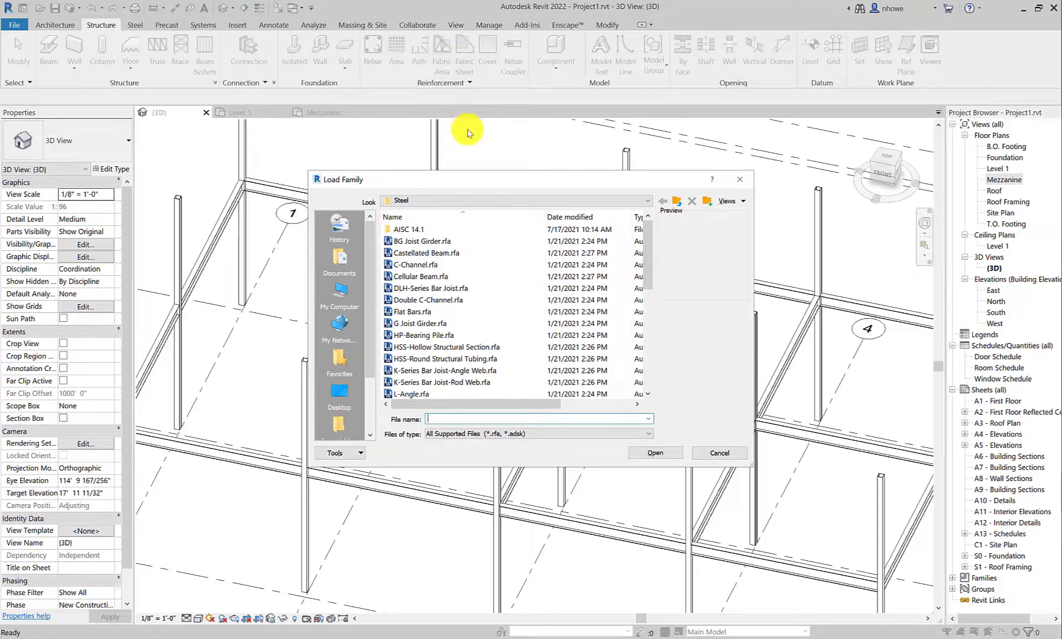
left_click(512, 203)
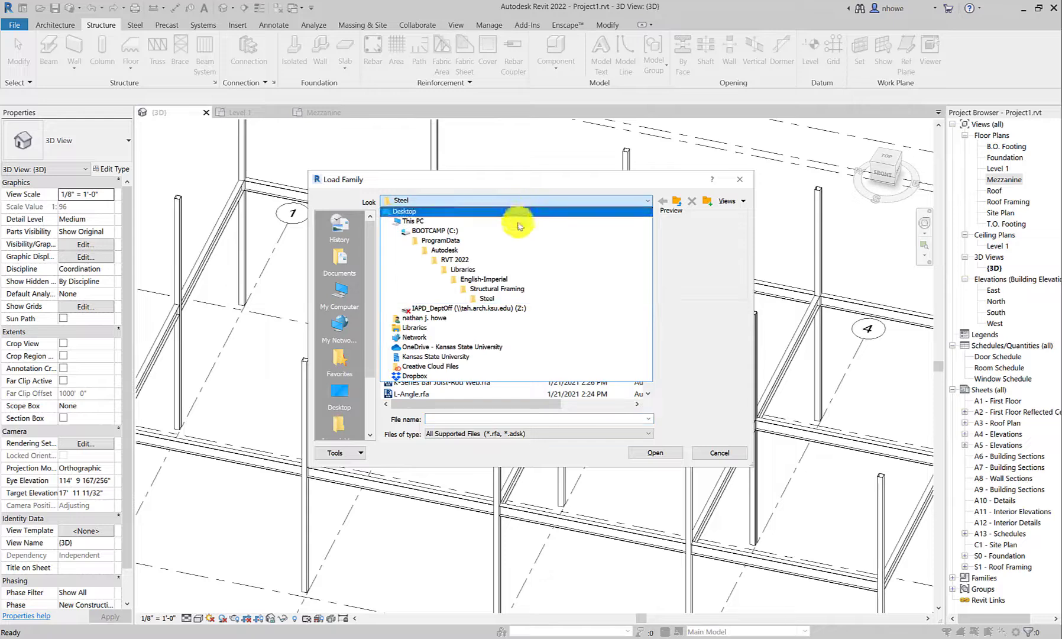
left_click(510, 279)
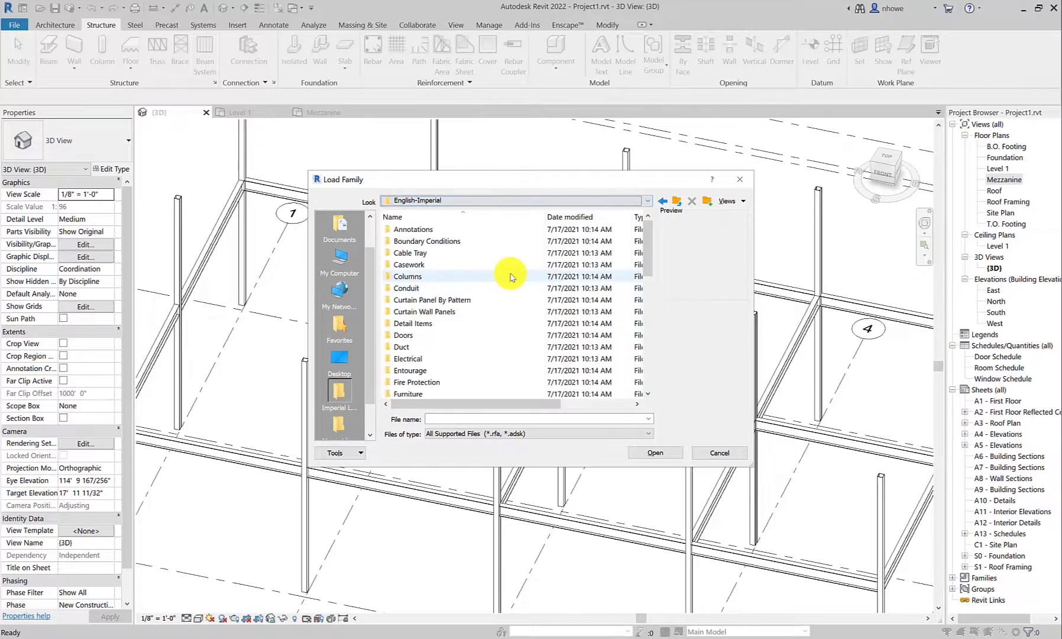
scroll(511, 276, "down", 10)
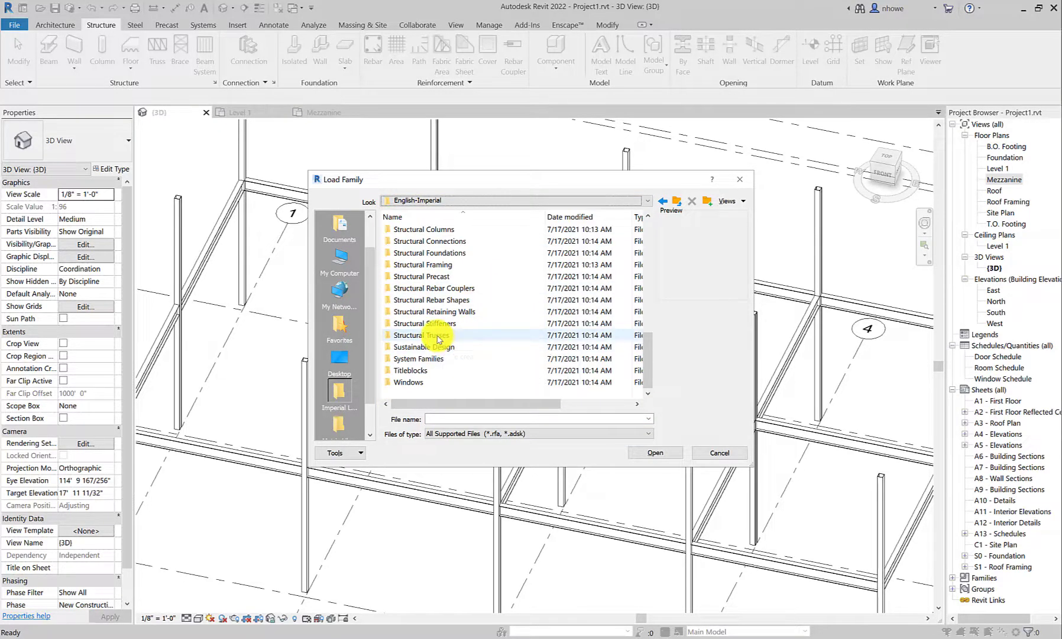
double_click(439, 335)
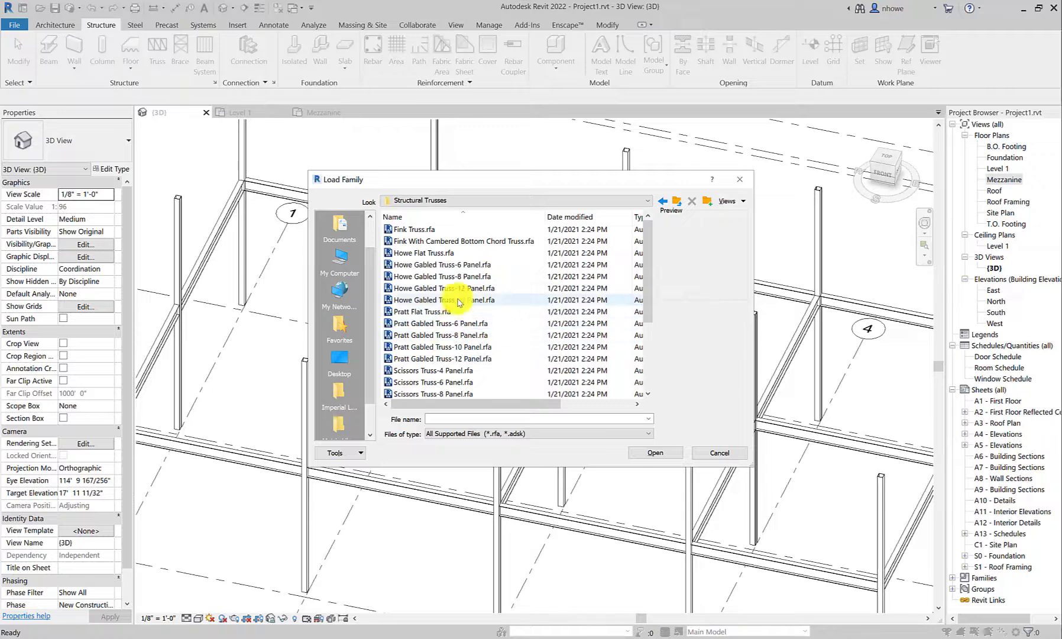
Step: Compare the previews of the Howe, Pratt, Warren and Fink truss families in the Structural Trusses folder
left_click(460, 278)
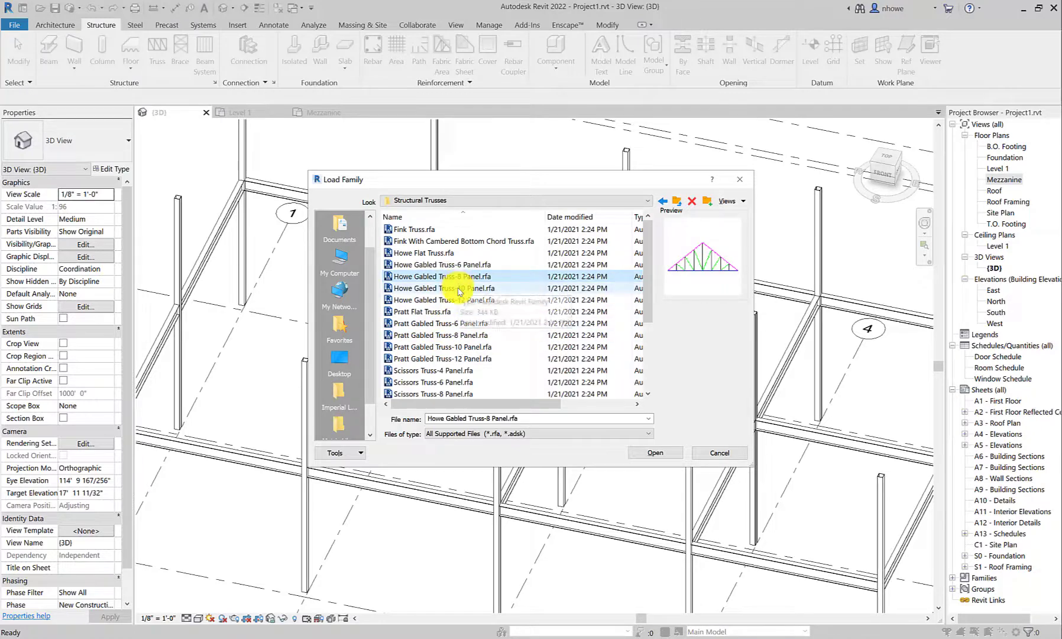
left_click(460, 288)
left_click(460, 300)
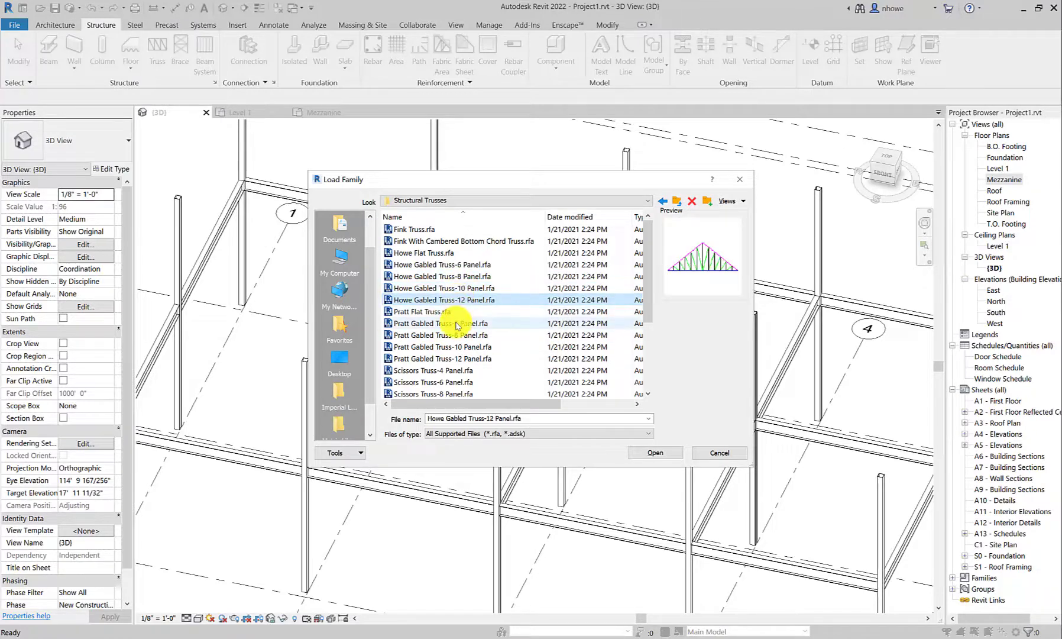
left_click(458, 325)
left_click(459, 347)
scroll(462, 335, "down", 3)
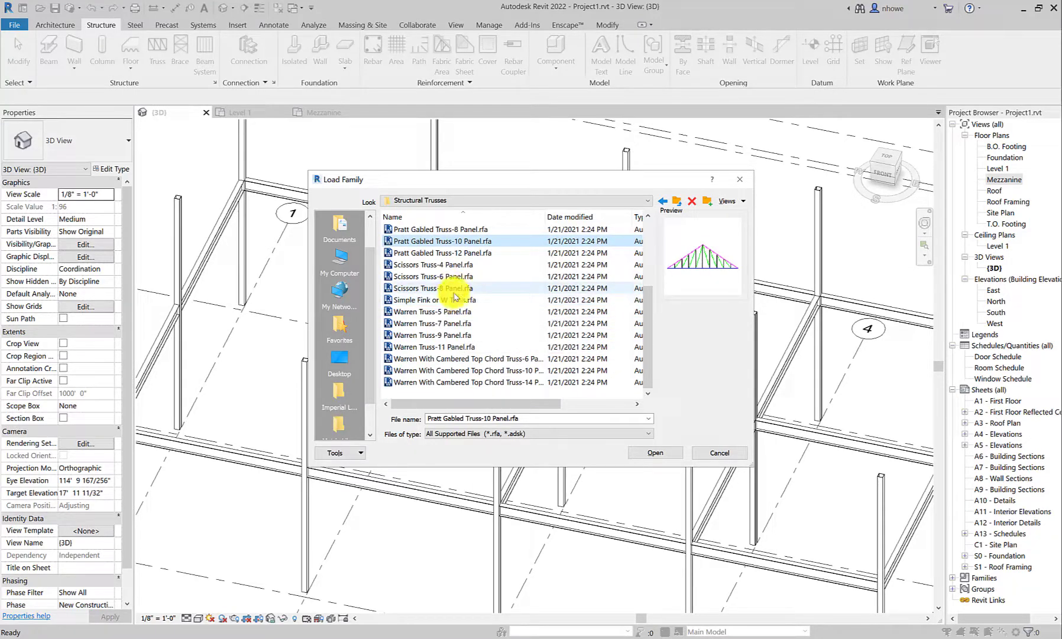
left_click(438, 358)
left_click(434, 324)
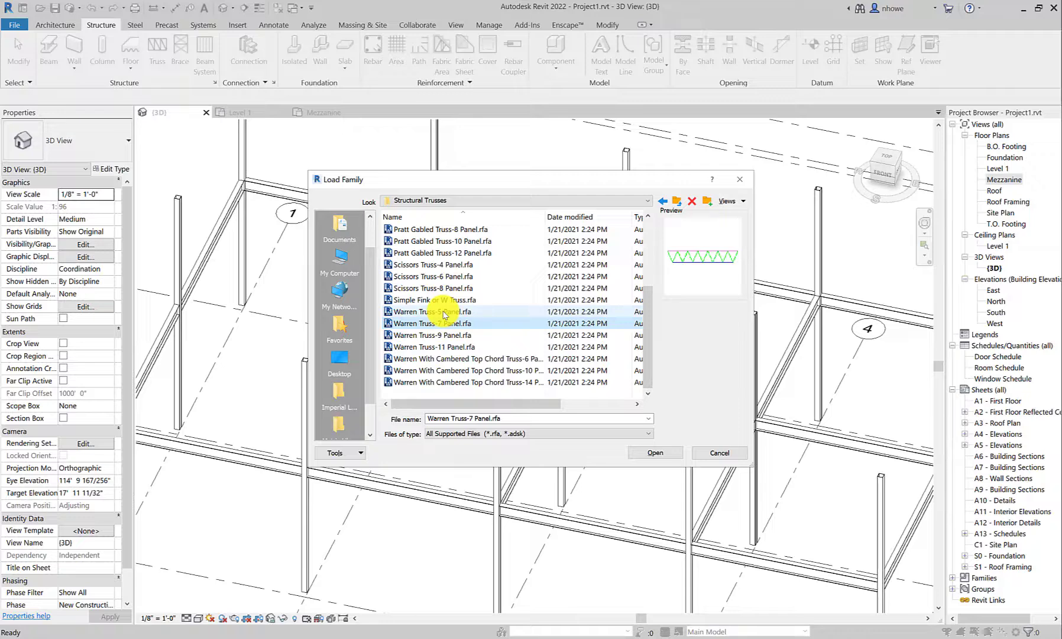
scroll(441, 320, "up", 1)
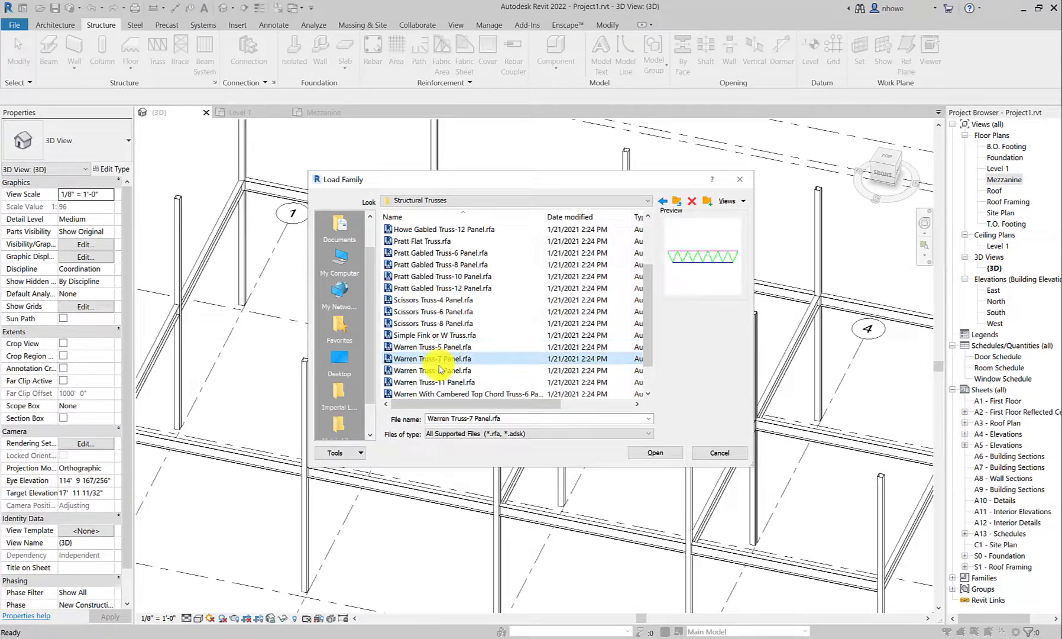
scroll(442, 367, "down", 1)
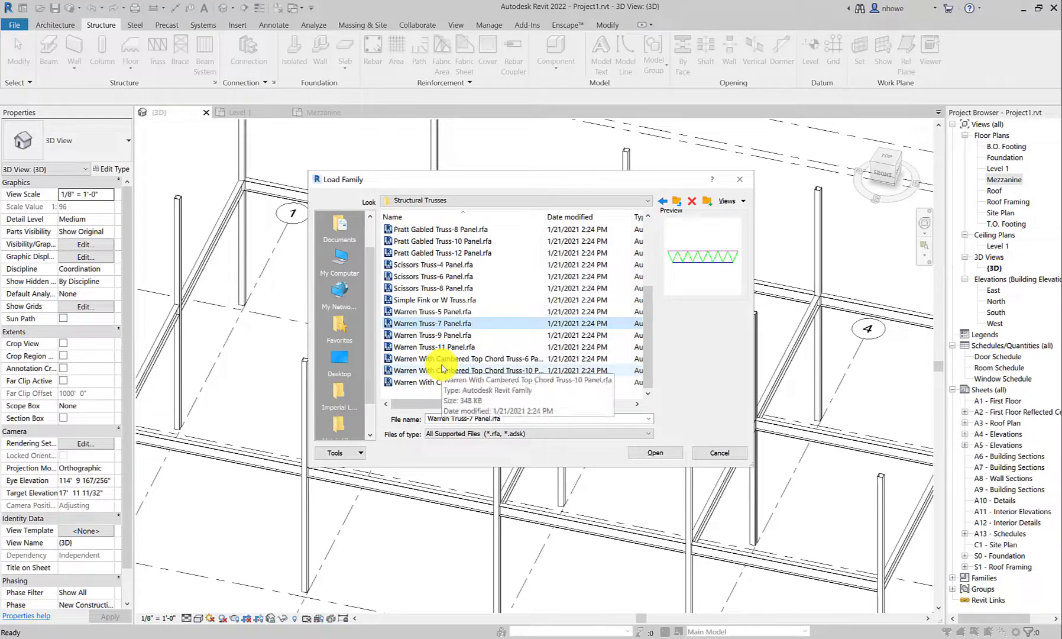
scroll(445, 354, "up", 3)
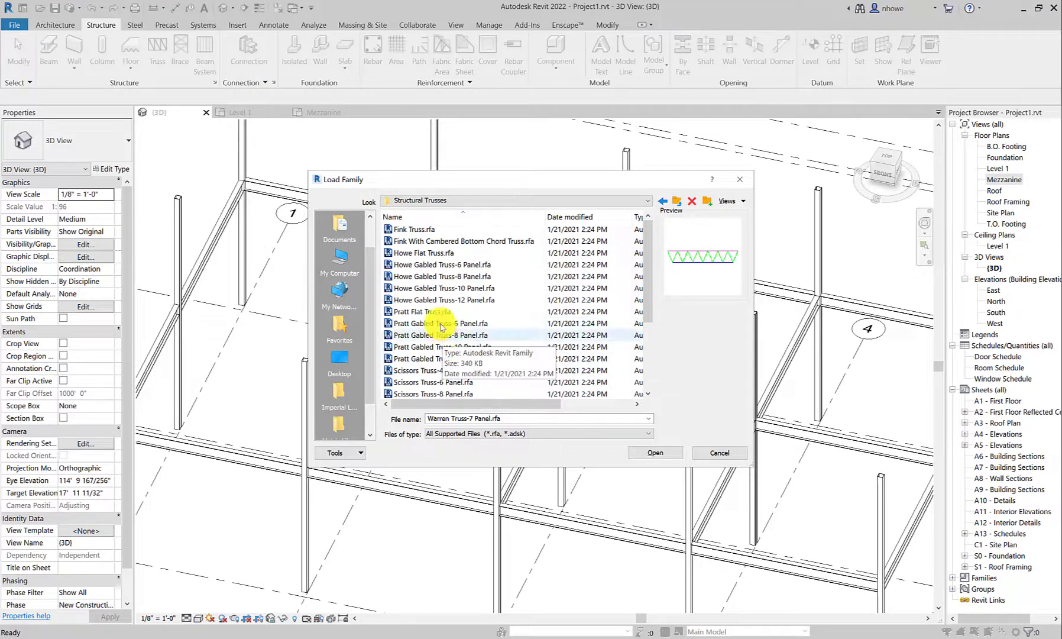
left_click(405, 240)
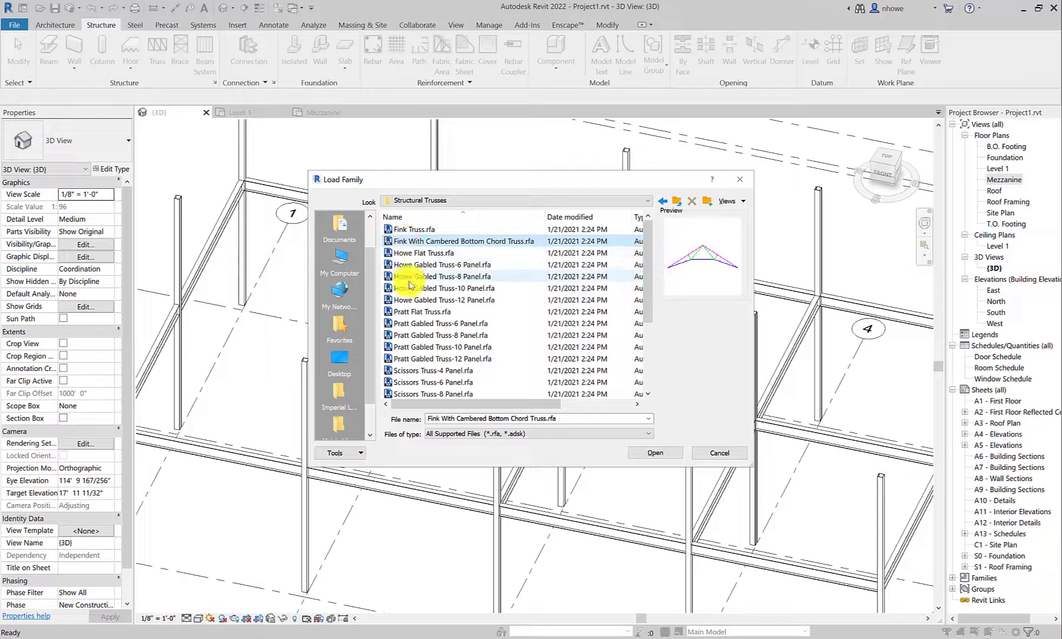
left_click(408, 276)
scroll(415, 327, "down", 3)
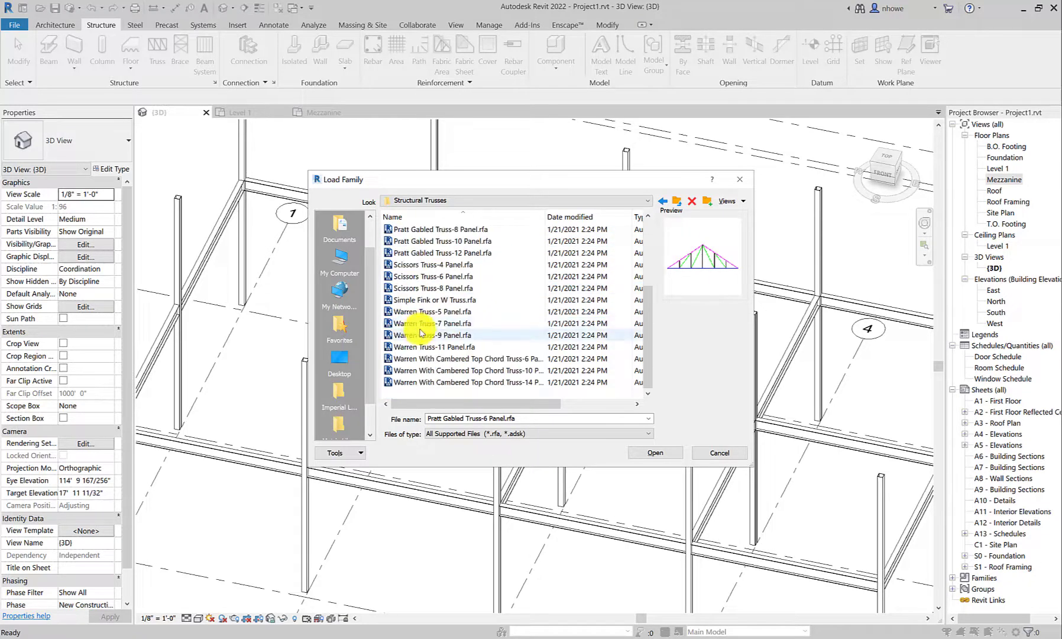
Step: Load the Warren Truss-5 Panel family into the project after checking the neighbouring Warren truss variants
left_click(419, 335)
left_click(424, 324)
left_click(423, 312)
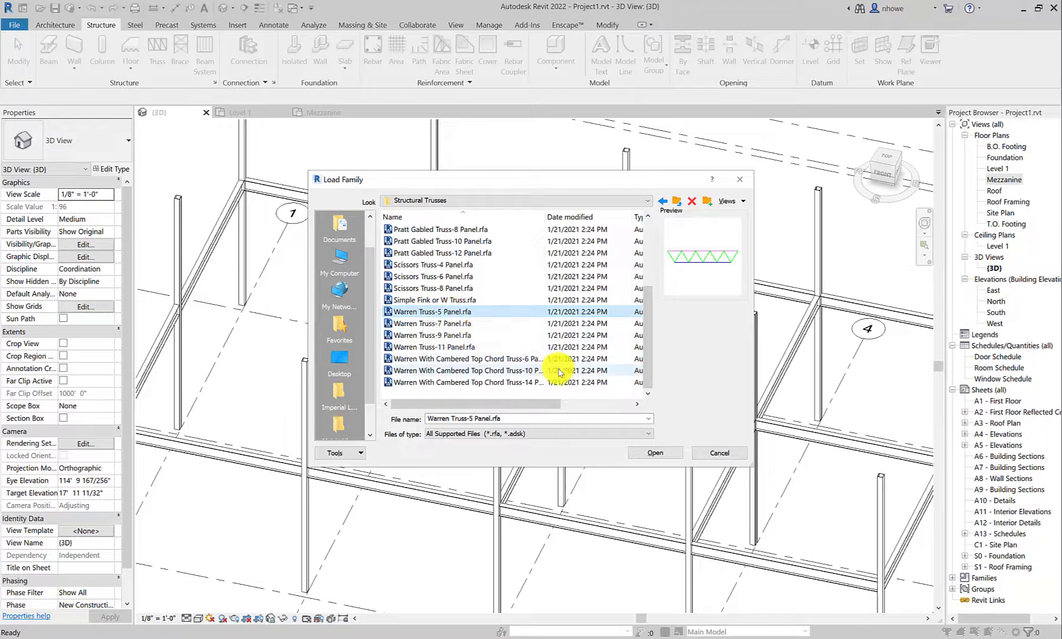
left_click(663, 453)
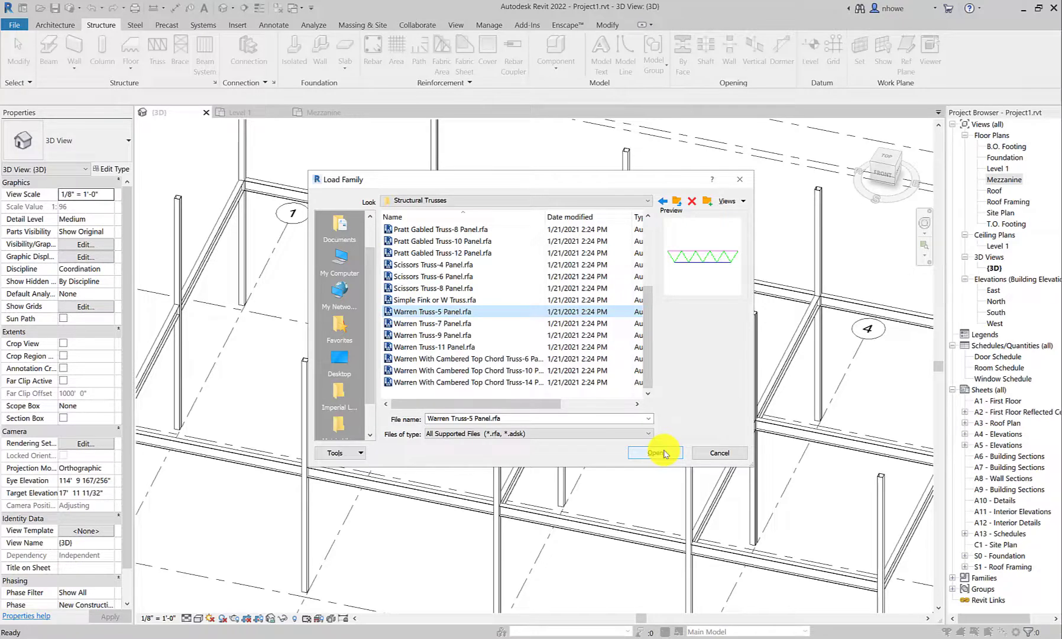
left_click(664, 453)
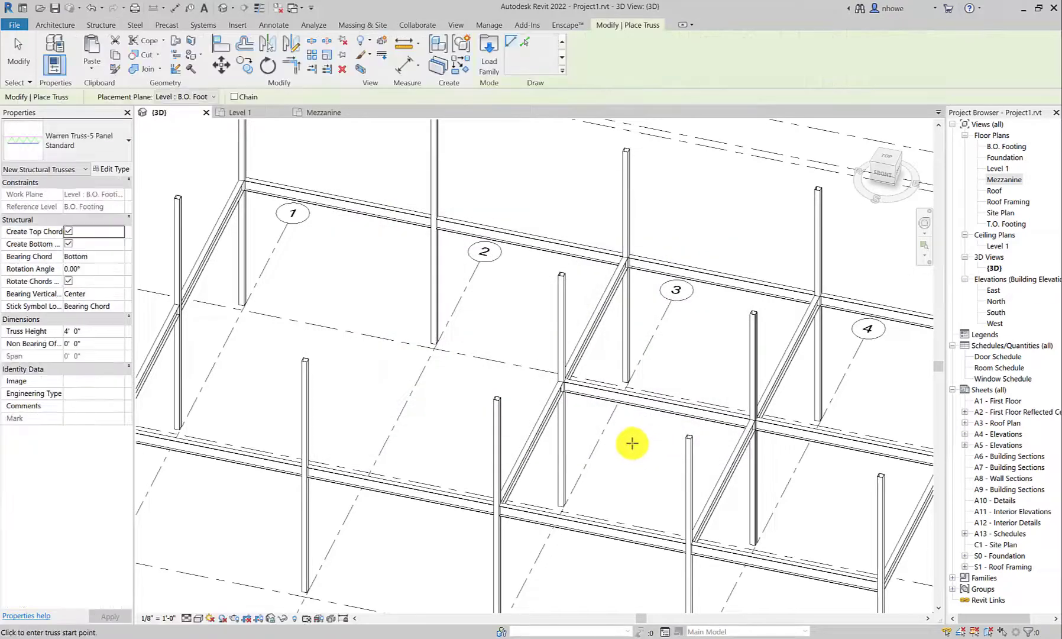
Step: Open the Mezzanine floor plan at the framed bays between grids A, B and C
scroll(632, 443, "down", 5)
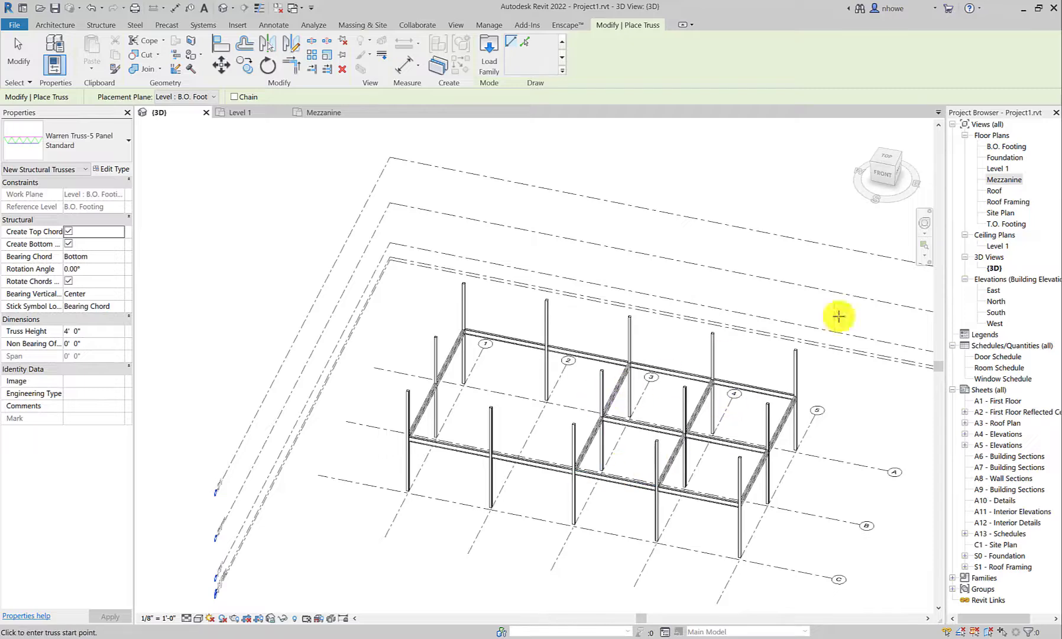
double_click(1004, 179)
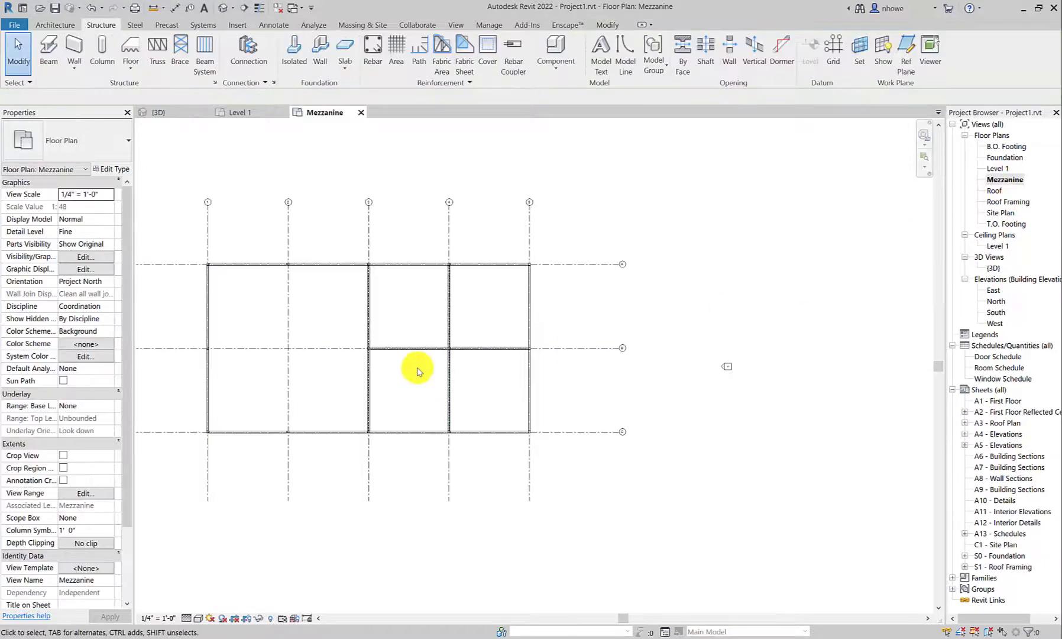
scroll(417, 371, "up", 4)
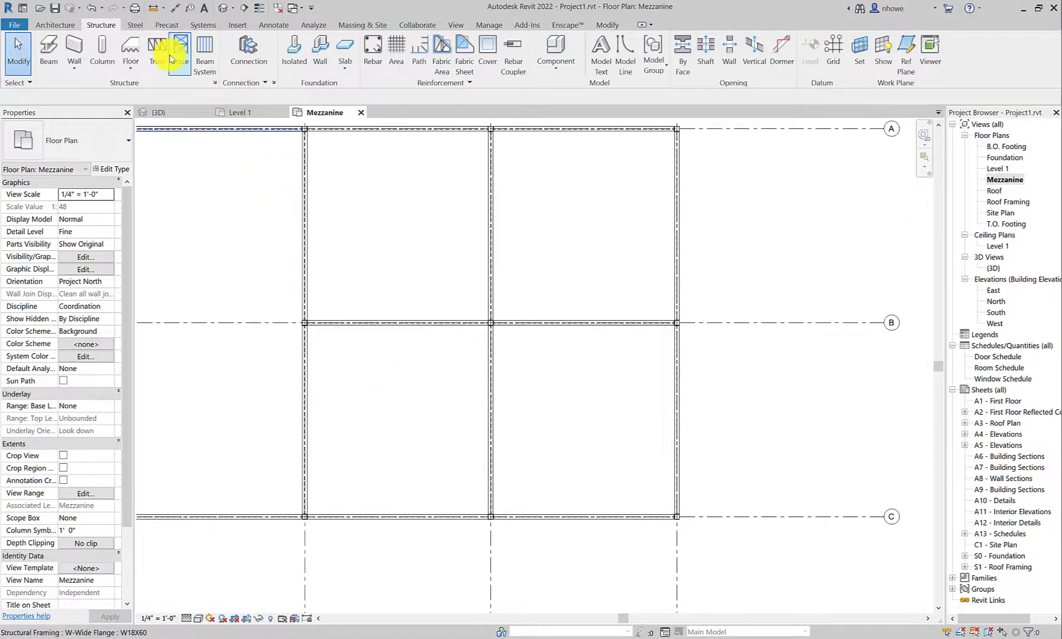
left_click(171, 60)
left_click(158, 54)
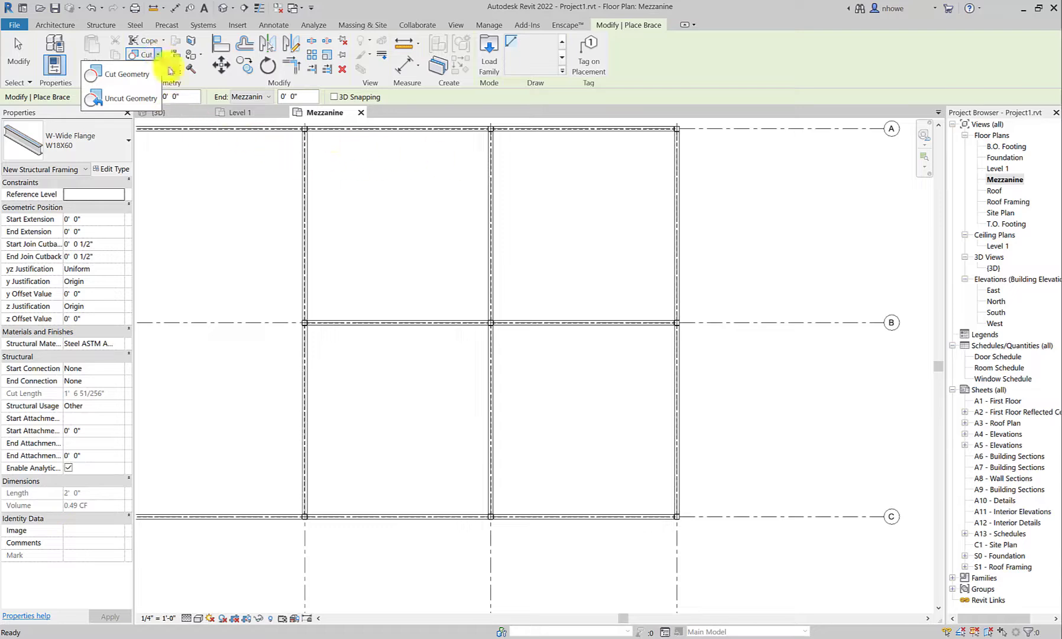
left_click(99, 25)
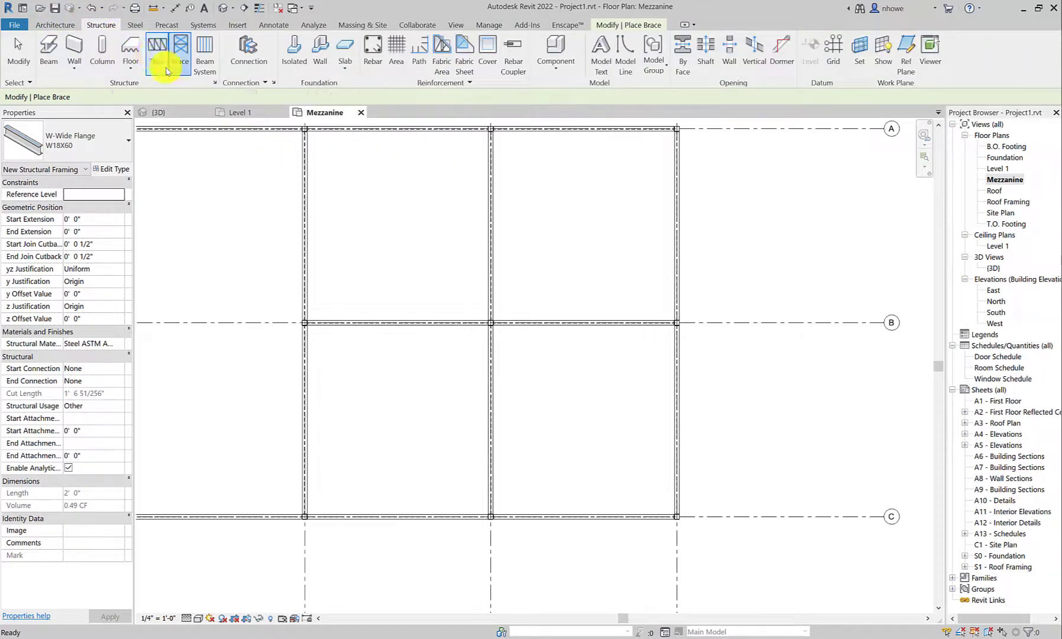
Step: Place a Warren Truss-5 Panel from the grid B beam straight to the grid A beam, about 5' inside the bay from grid 3
left_click(164, 65)
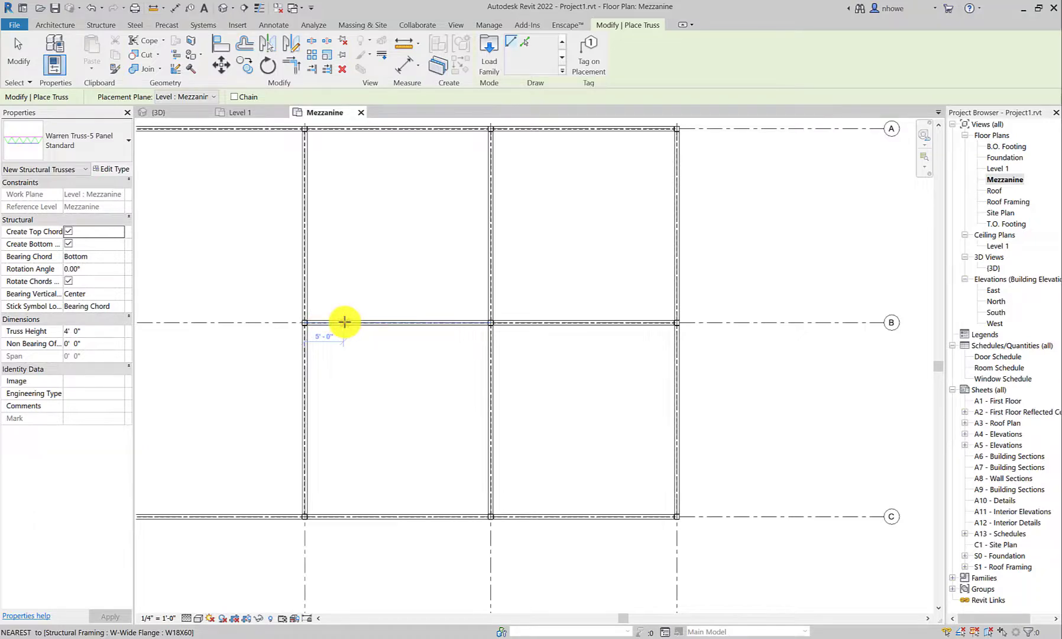
left_click(345, 321)
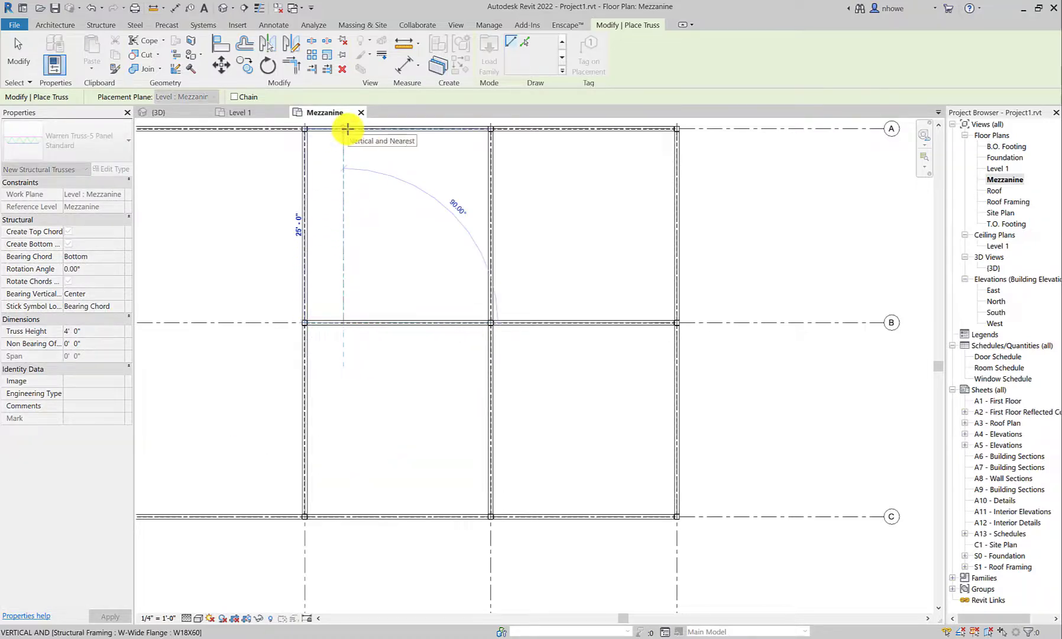
left_click(347, 128)
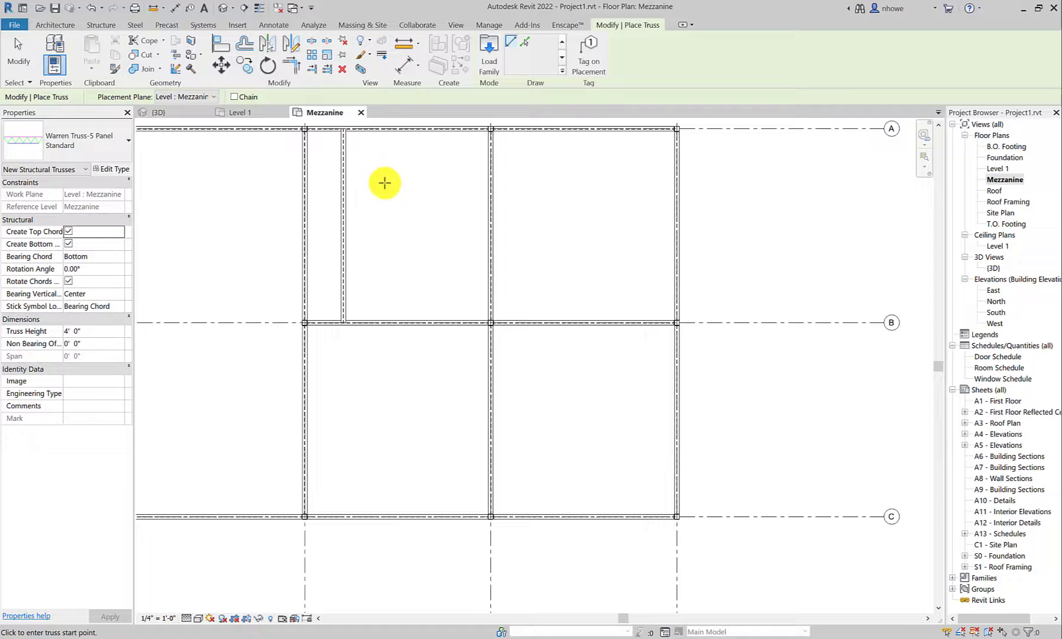
left_click(19, 55)
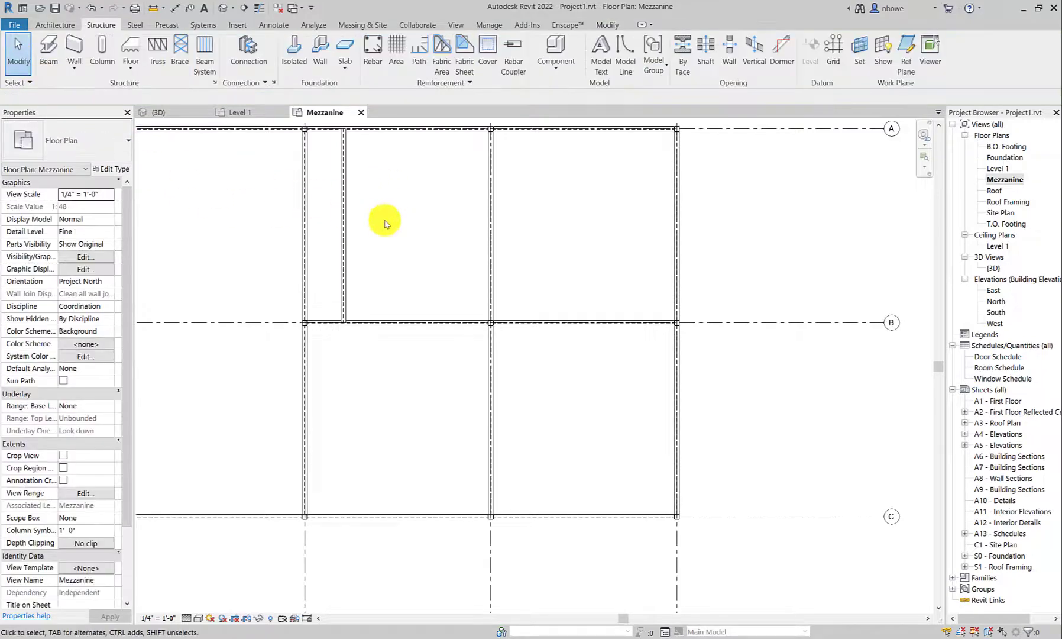
Step: Open the {3D} view and examine the placed truss from the side
double_click(995, 269)
scroll(665, 423, "up", 4)
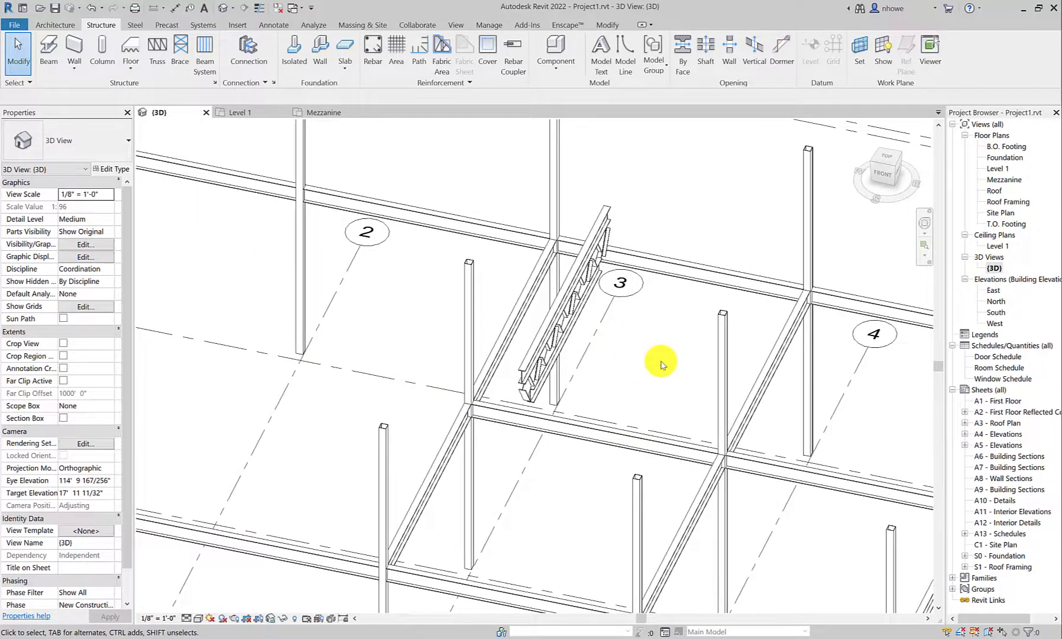
middle_click_drag(662, 364, 525, 351, "shift")
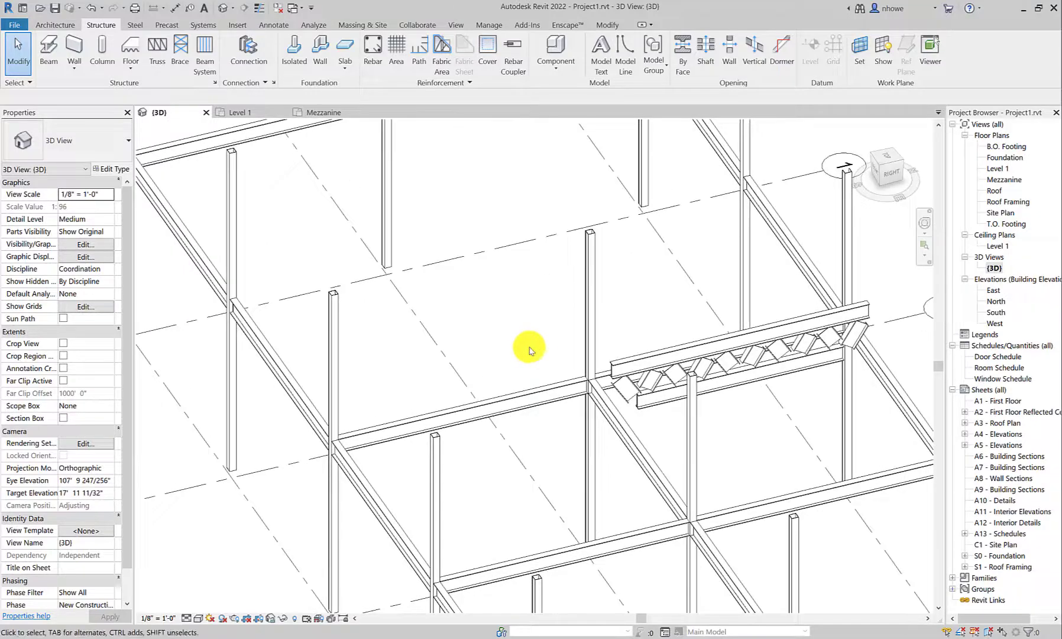
Step: Set the placed truss's bearing chord to Top
left_click(749, 369)
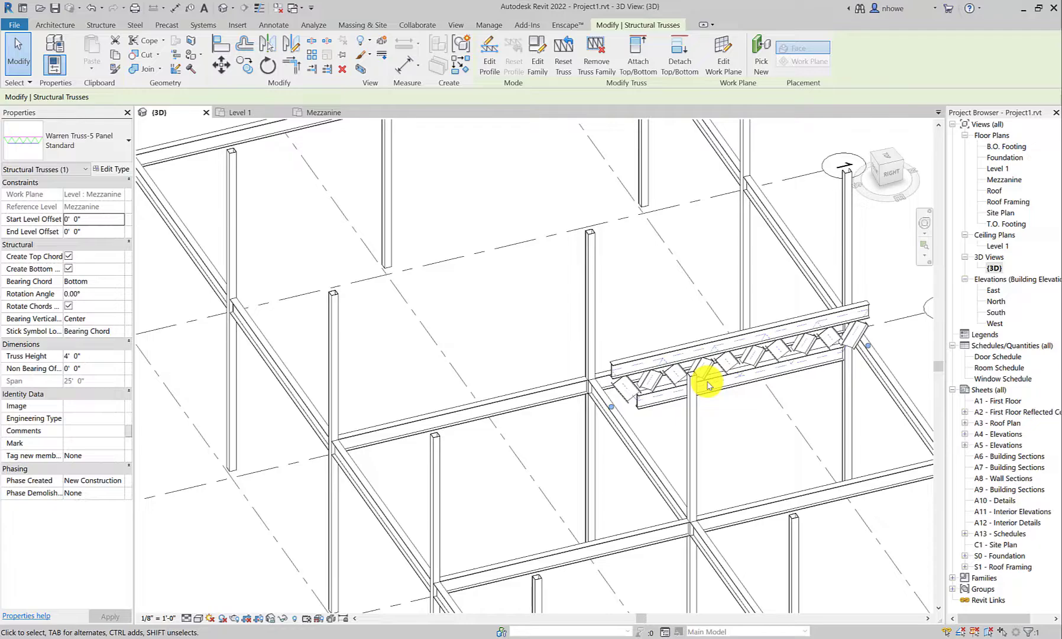
scroll(750, 405, "down", 3)
middle_click_drag(750, 406, 688, 383, "shift")
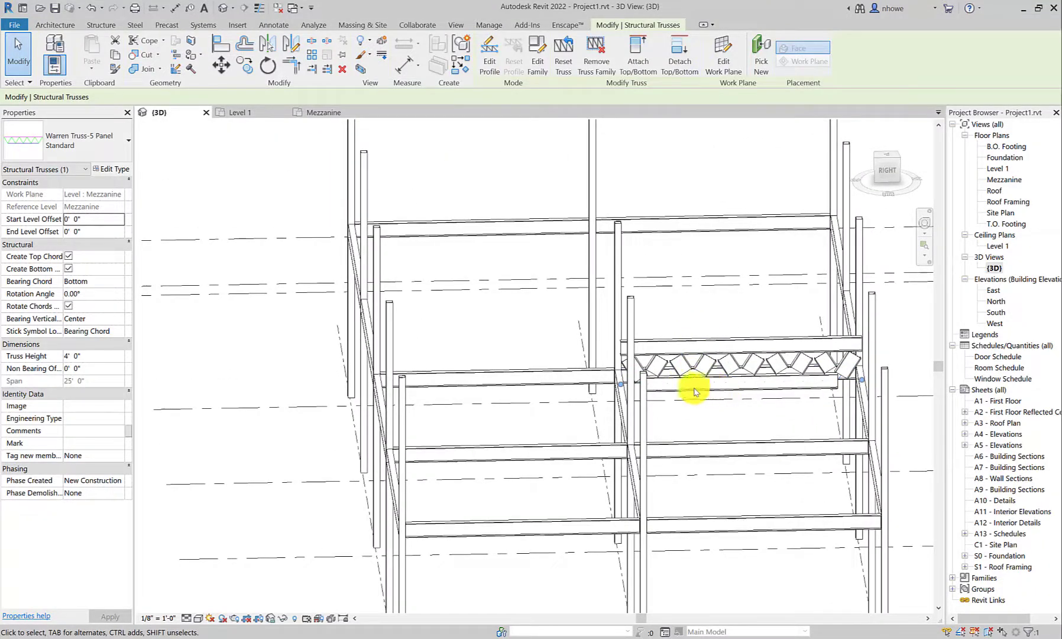
left_click(114, 282)
left_click(119, 281)
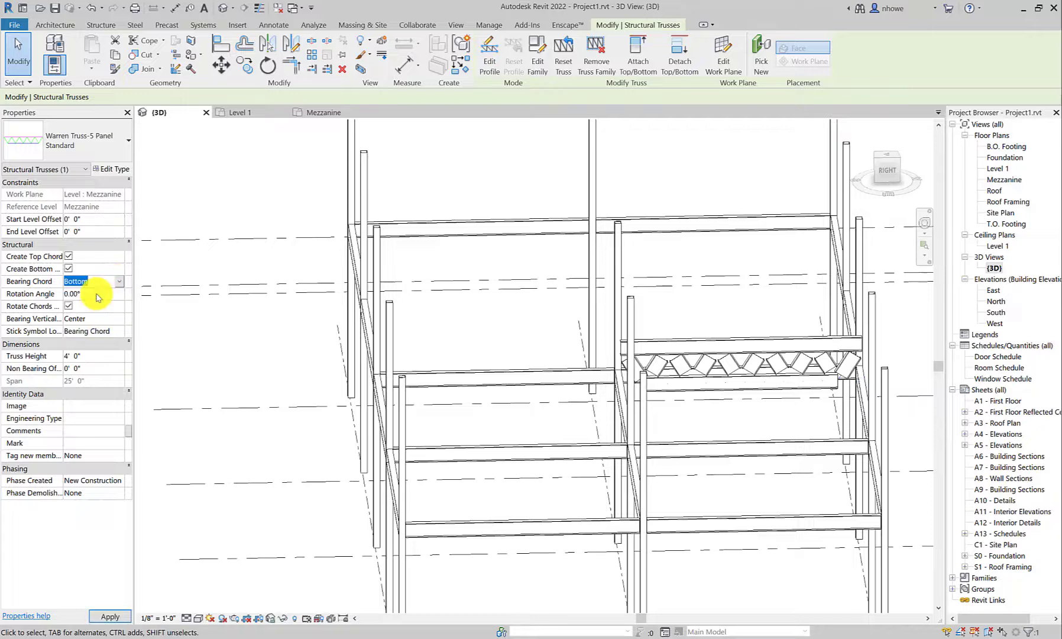
left_click(91, 294)
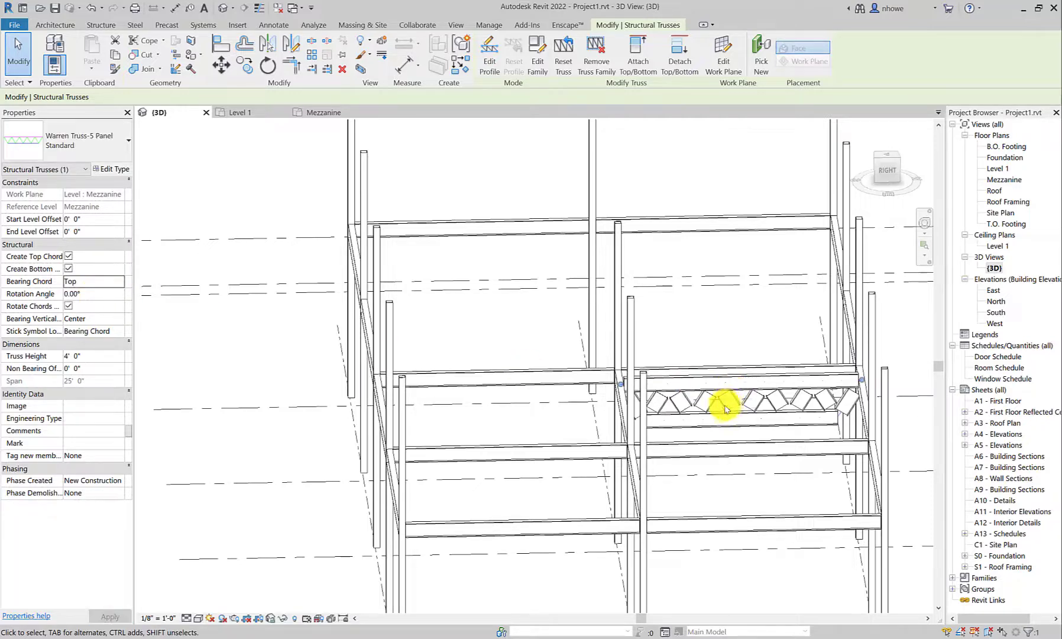
Step: Set the truss's bearing vertical justification to Top
middle_click_drag(718, 406, 667, 380, "shift")
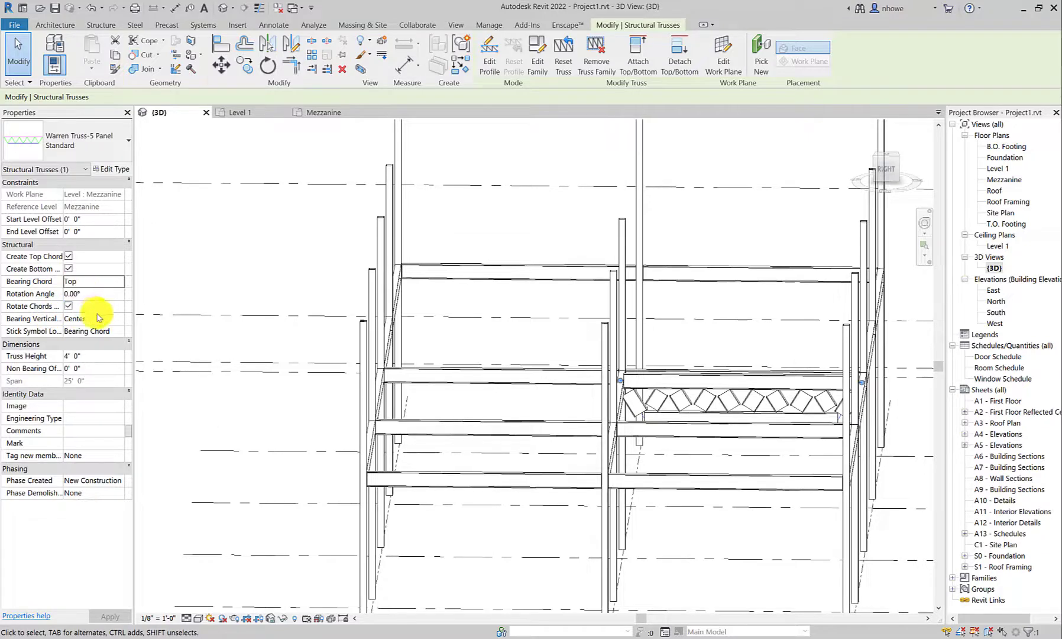
left_click(116, 320)
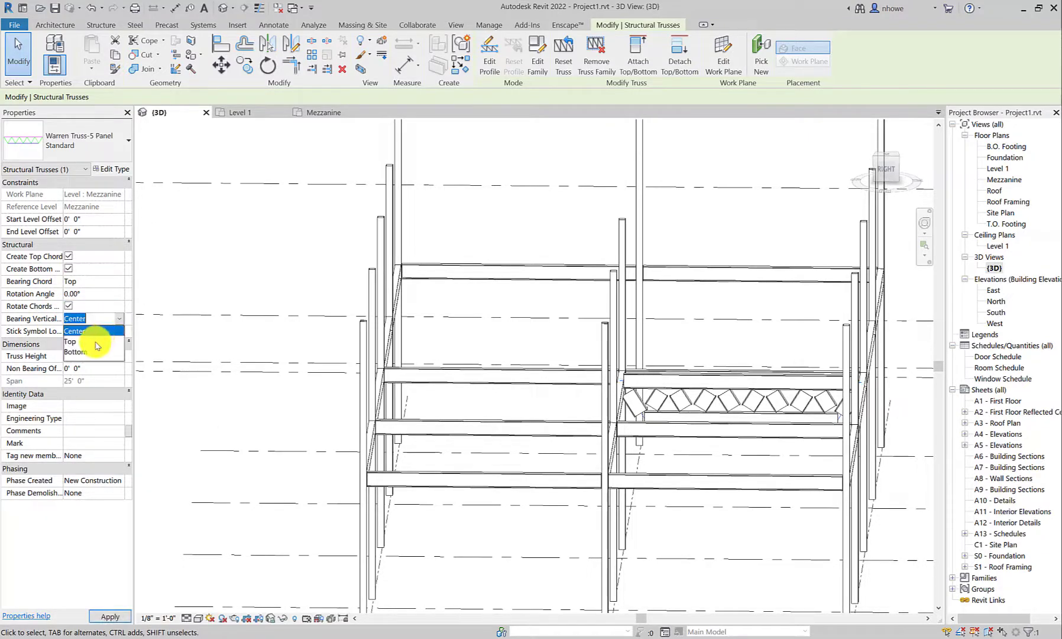
left_click(96, 342)
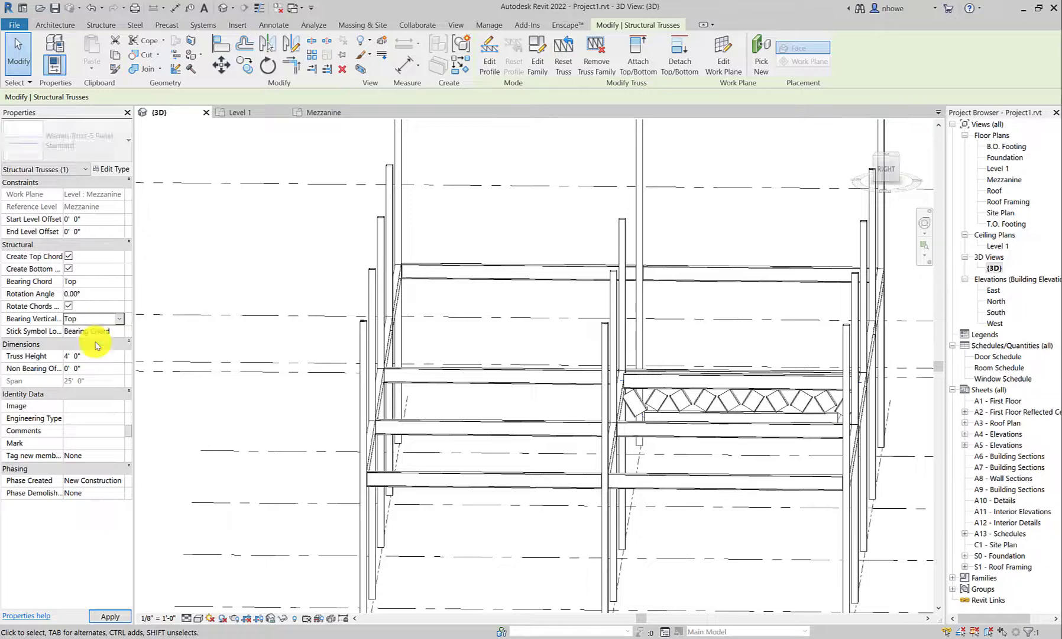
Step: Inspect the placed truss's chords and webs up close and in relation to the neighbouring beams
scroll(779, 400, "up", 5)
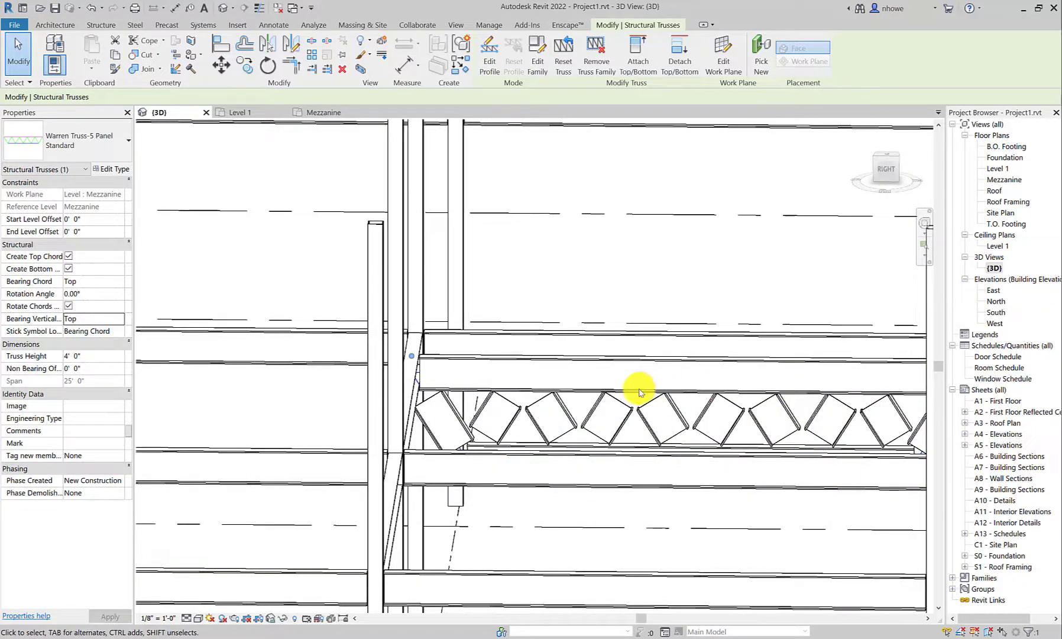
middle_click_drag(641, 387, 667, 434)
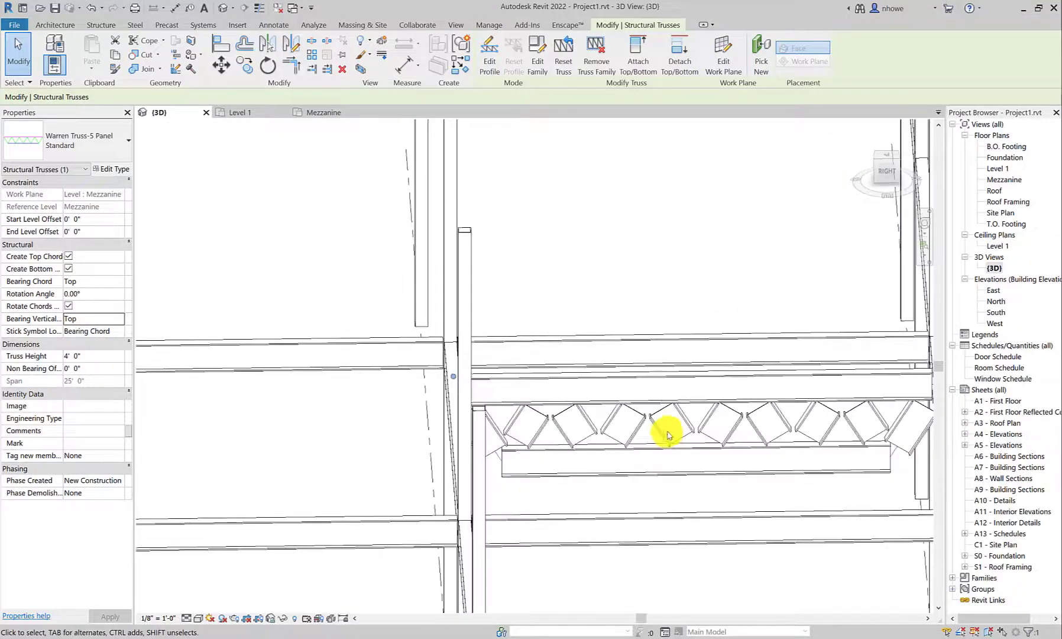
left_click(684, 394)
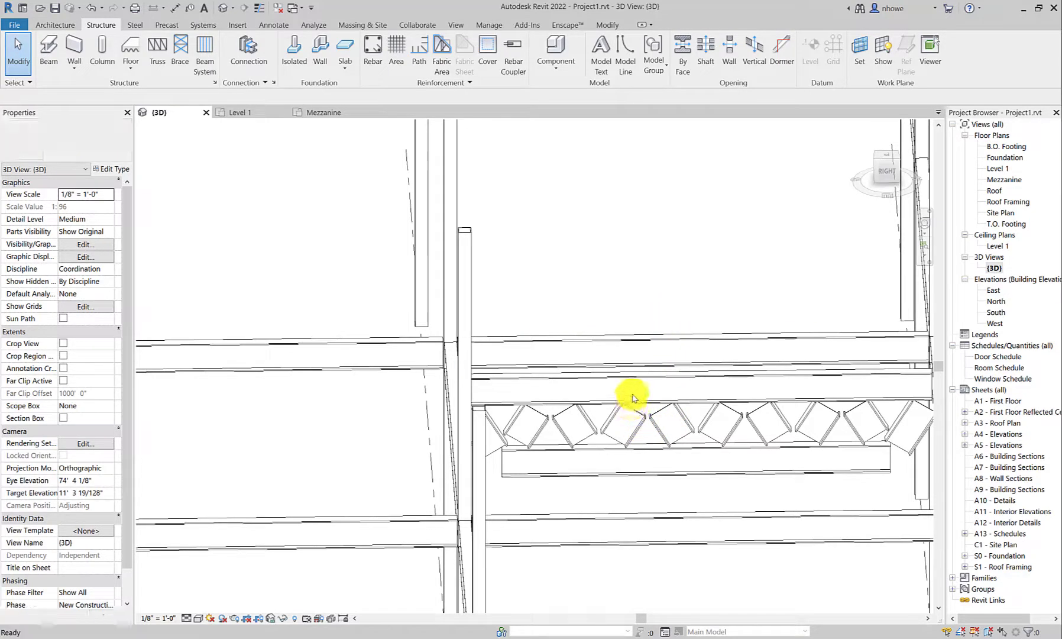
scroll(651, 400, "down", 4)
scroll(656, 414, "up", 3)
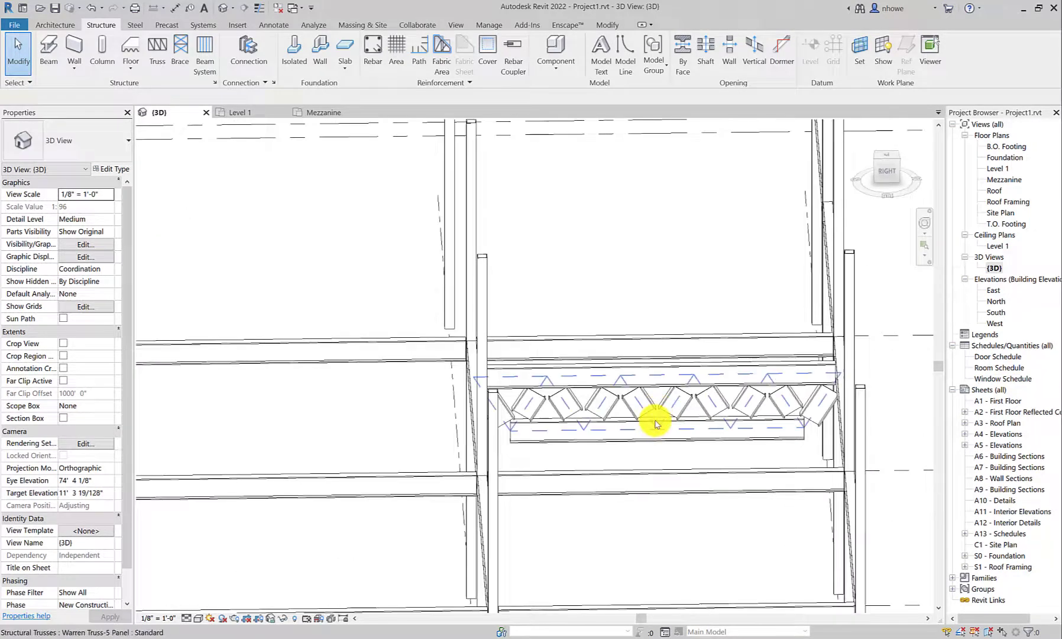
Step: Check which structural framing types are available for the truss's top chords in its type properties, leaving them unchanged
left_click(654, 426)
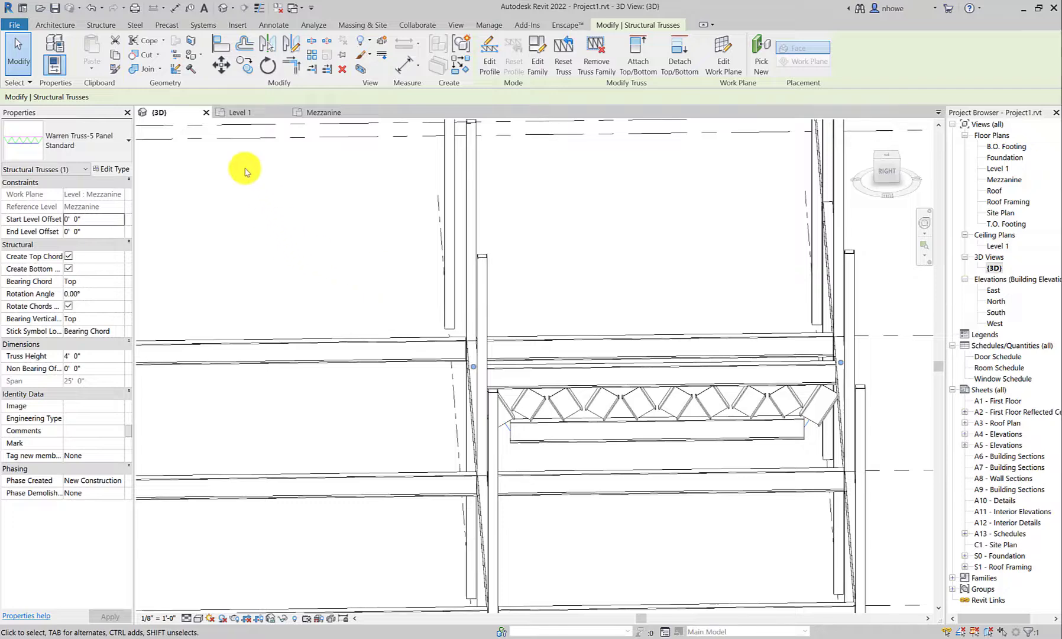
left_click(114, 170)
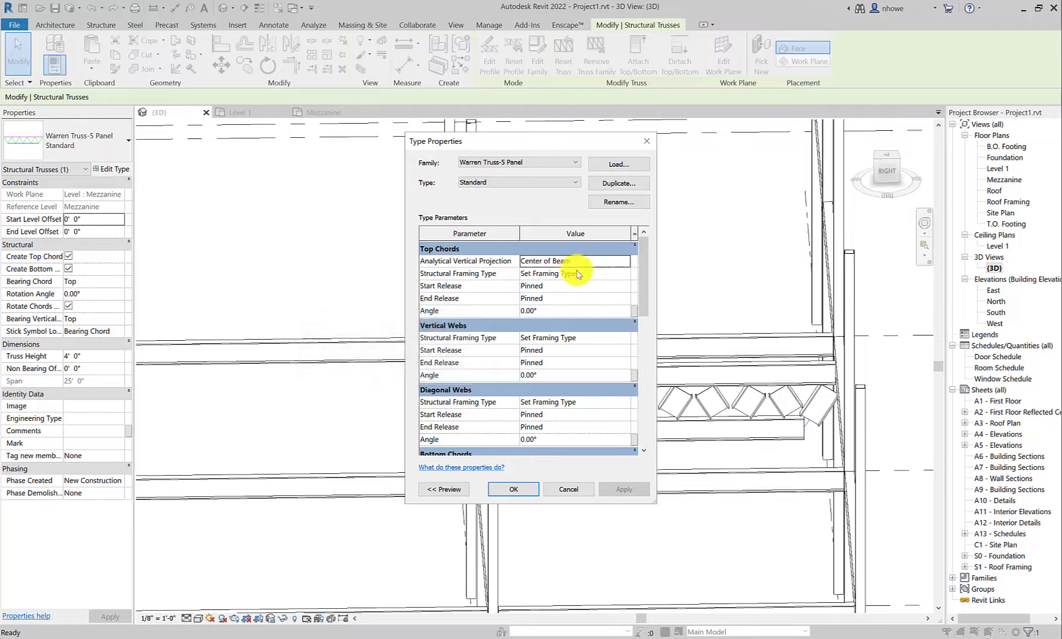
left_click(609, 275)
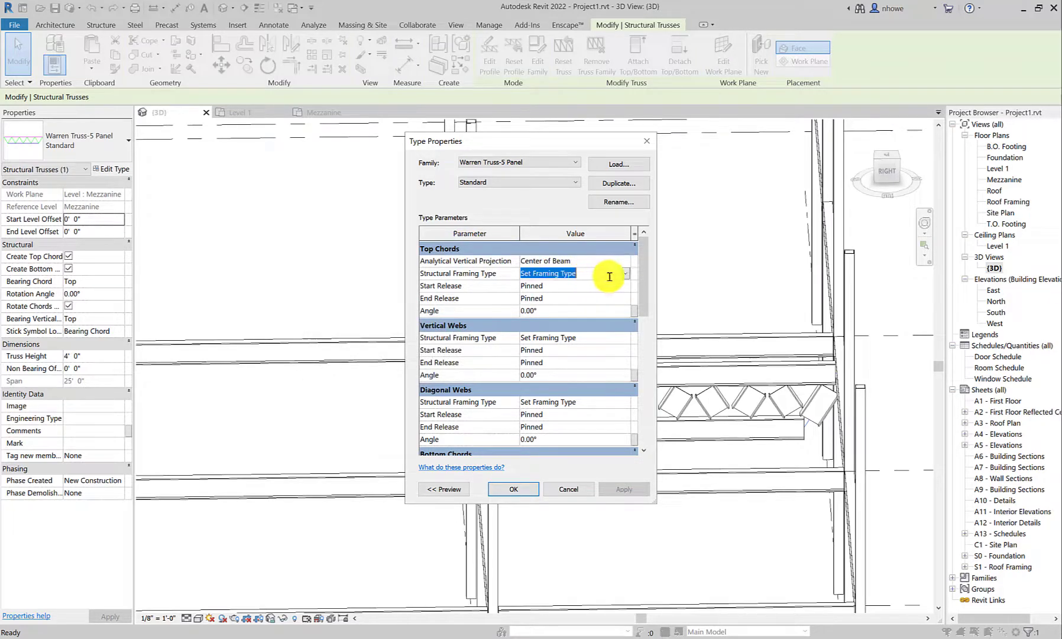
left_click(624, 274)
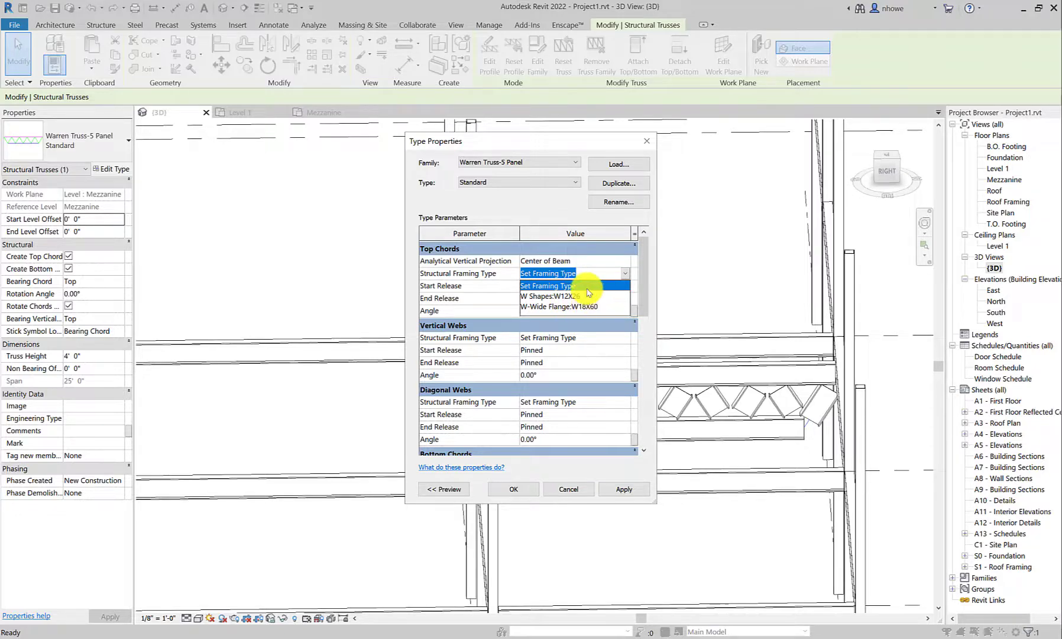
left_click(588, 288)
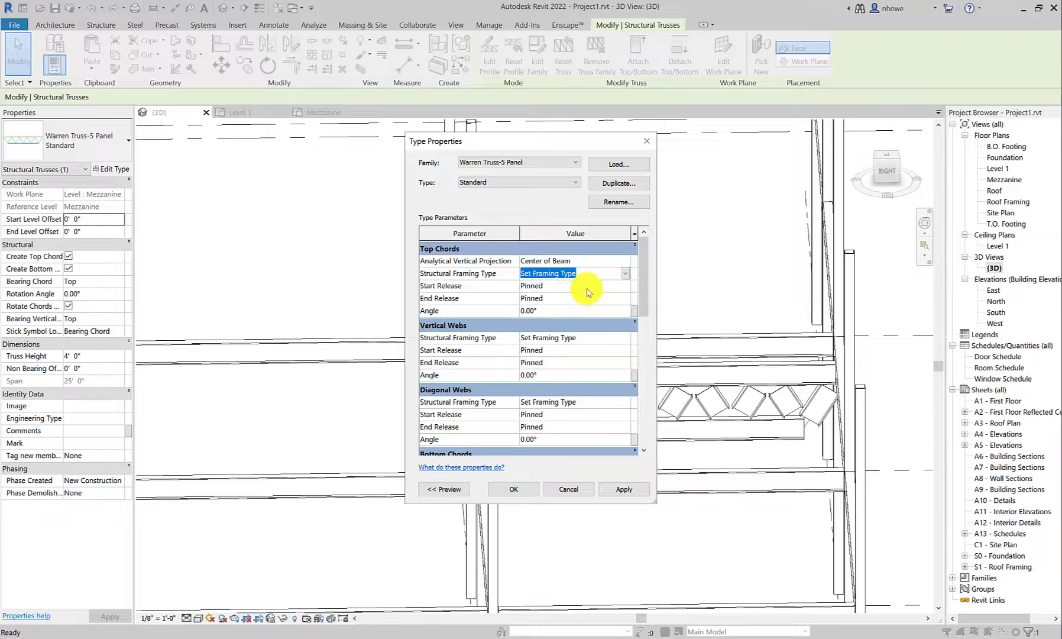
left_click(571, 490)
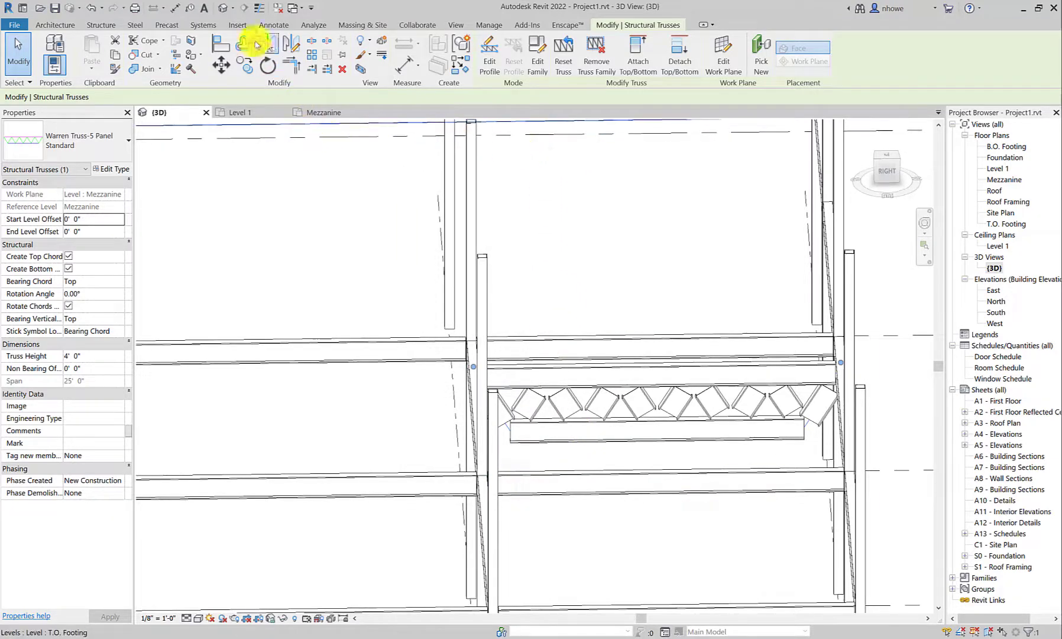
Step: Start loading a family and browse the English-Imperial library to the Structural Framing > Steel folder
left_click(242, 26)
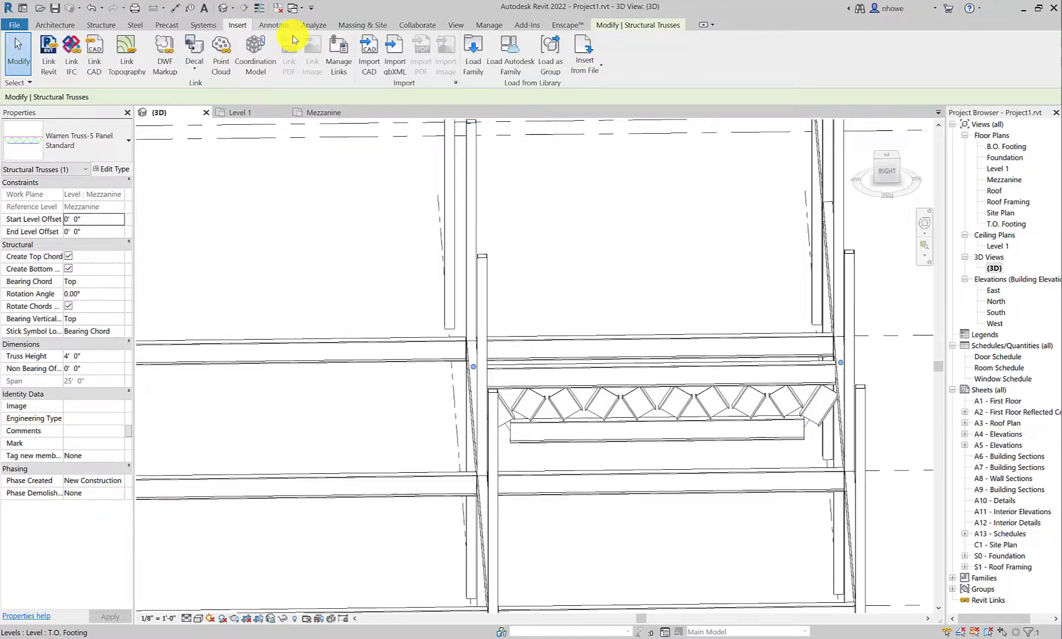
left_click(473, 64)
left_click(465, 202)
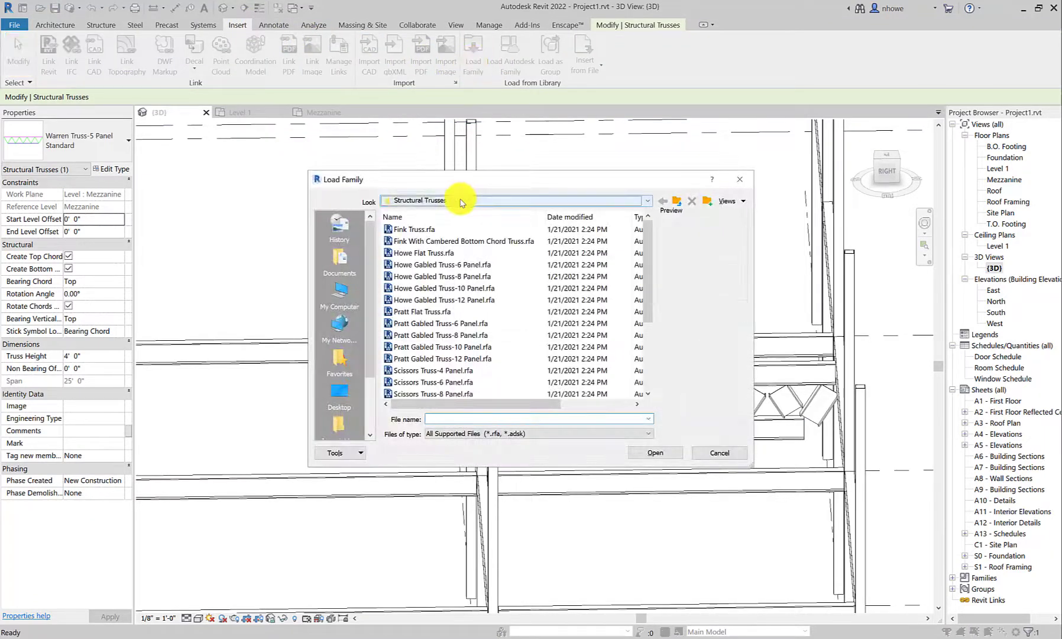
left_click(465, 278)
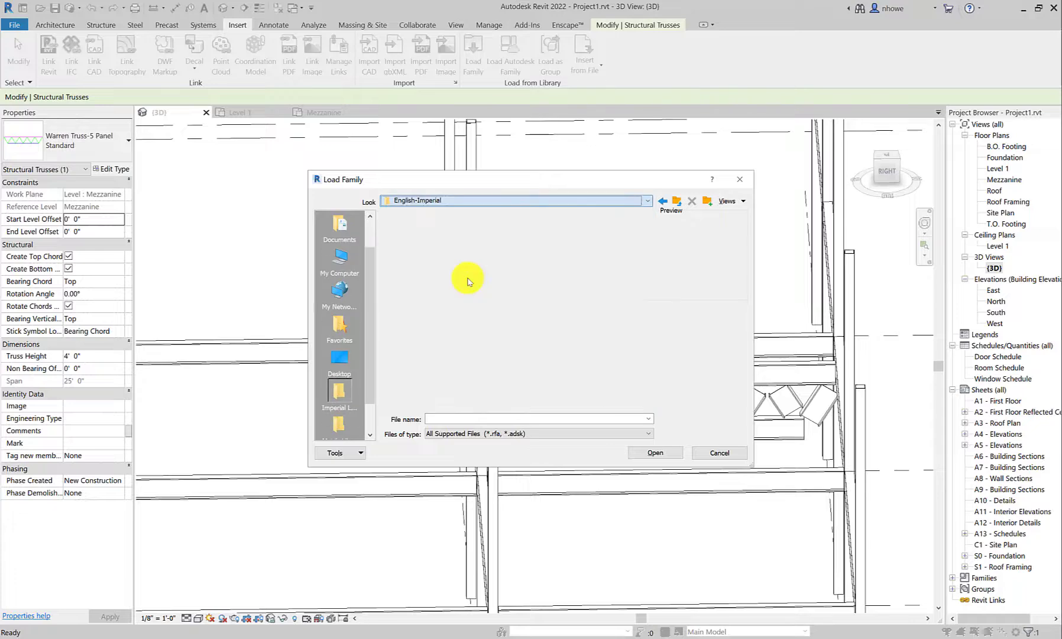
scroll(457, 282, "down", 10)
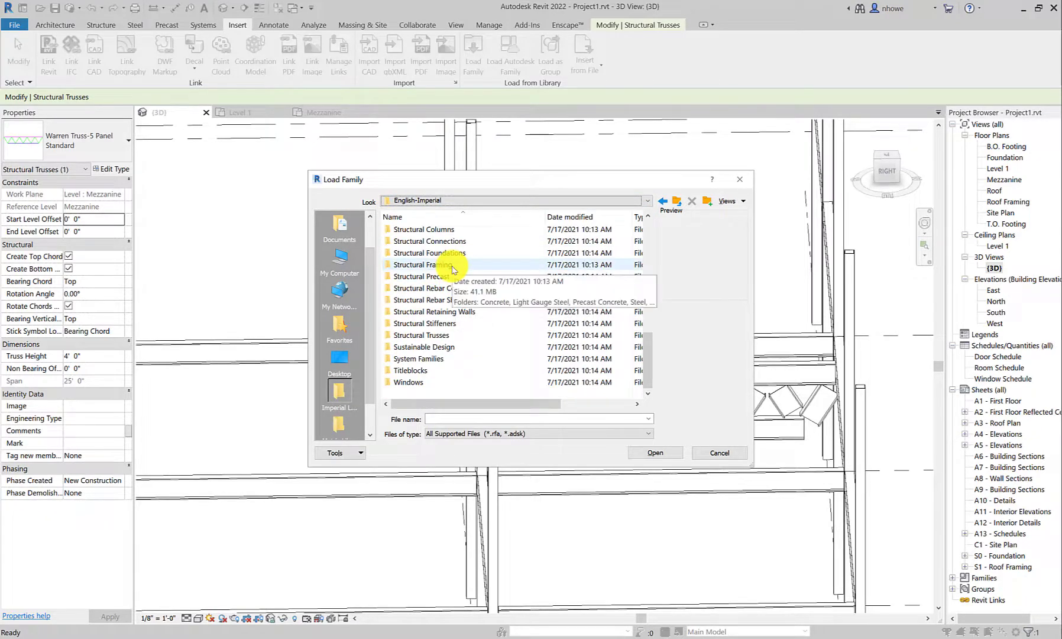
left_click(453, 270)
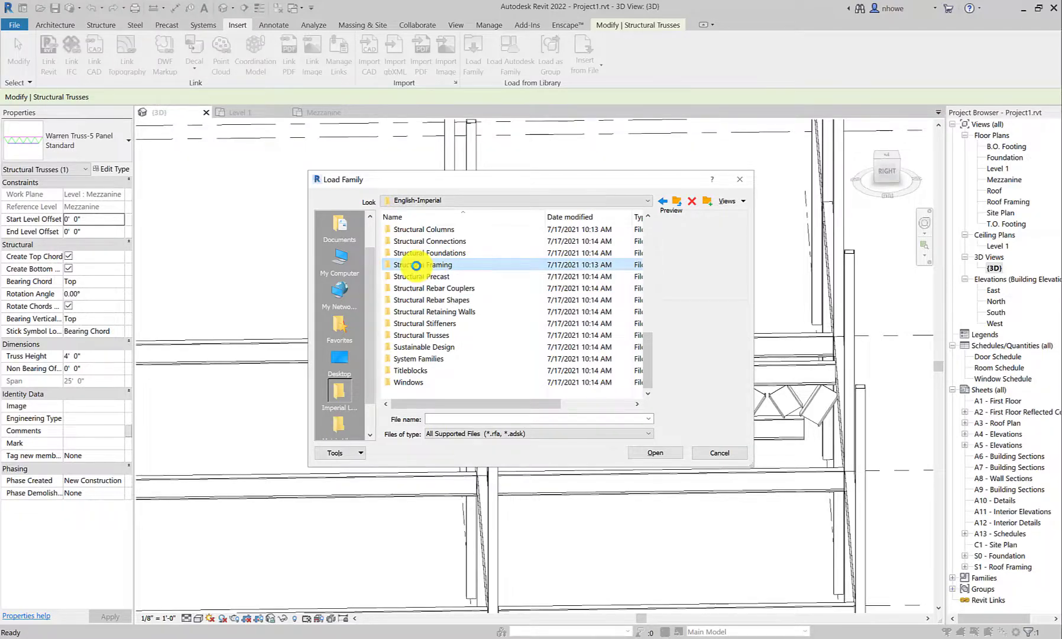
double_click(417, 266)
double_click(410, 266)
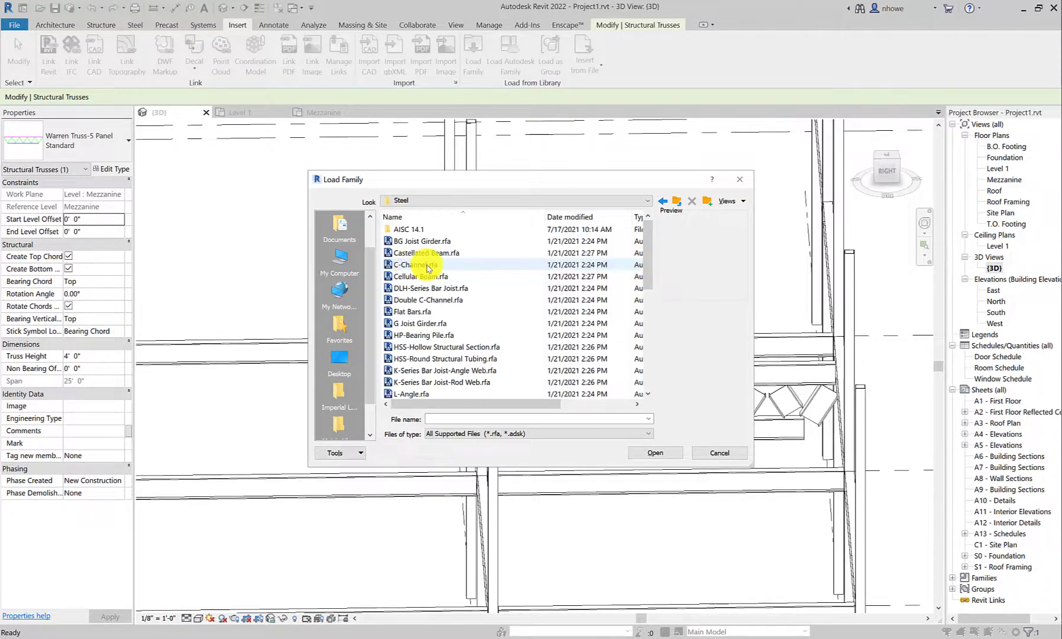
Step: Choose the LL-Double Angle.rfa family for loading and open its list of types
scroll(428, 267, "down", 2)
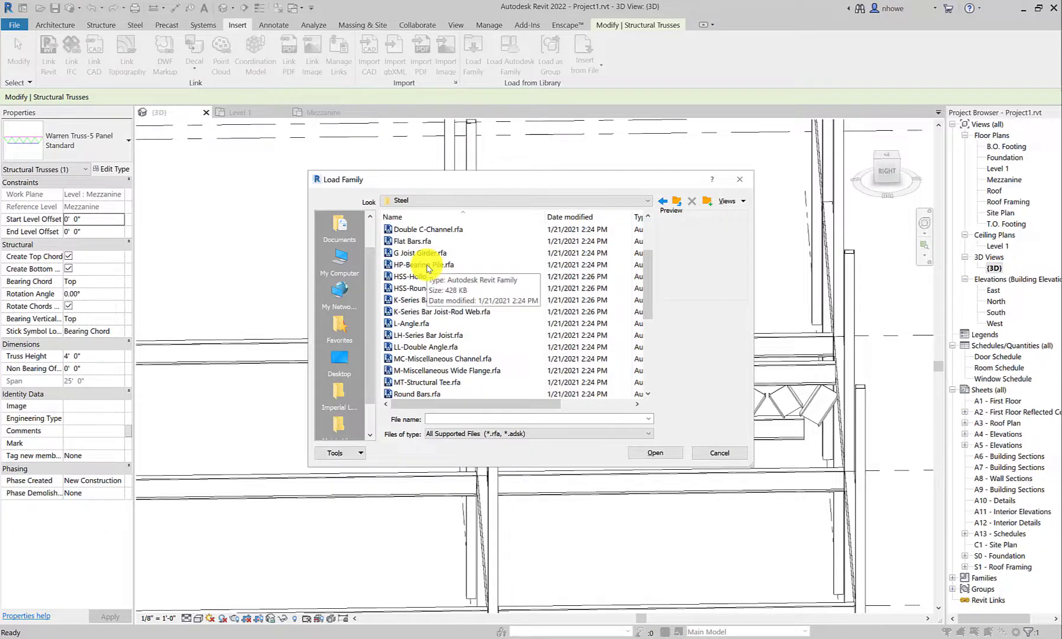
scroll(435, 273, "down", 2)
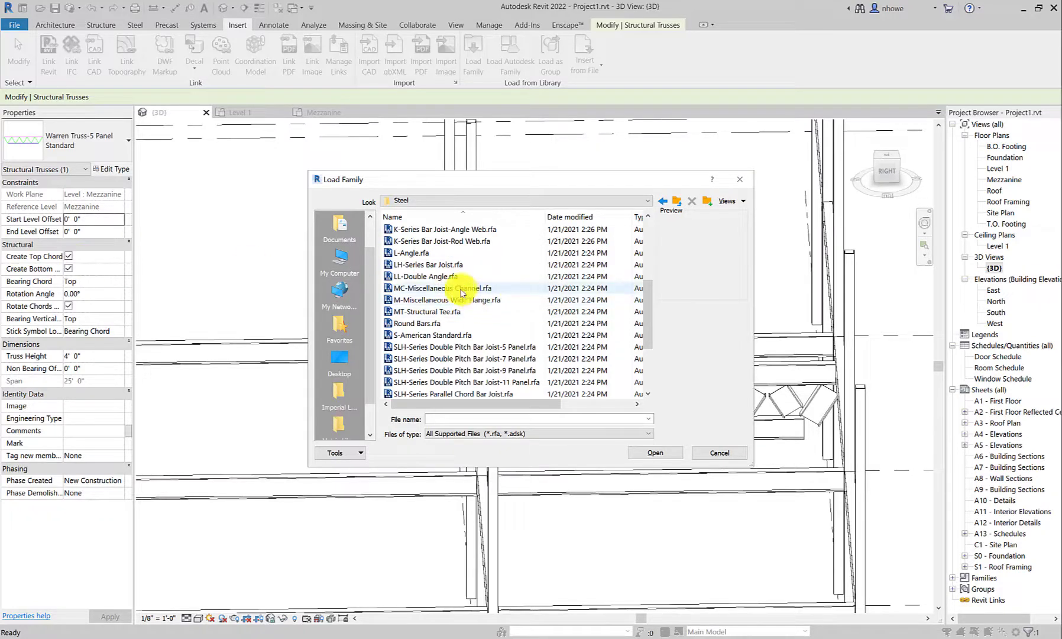
left_click(448, 282)
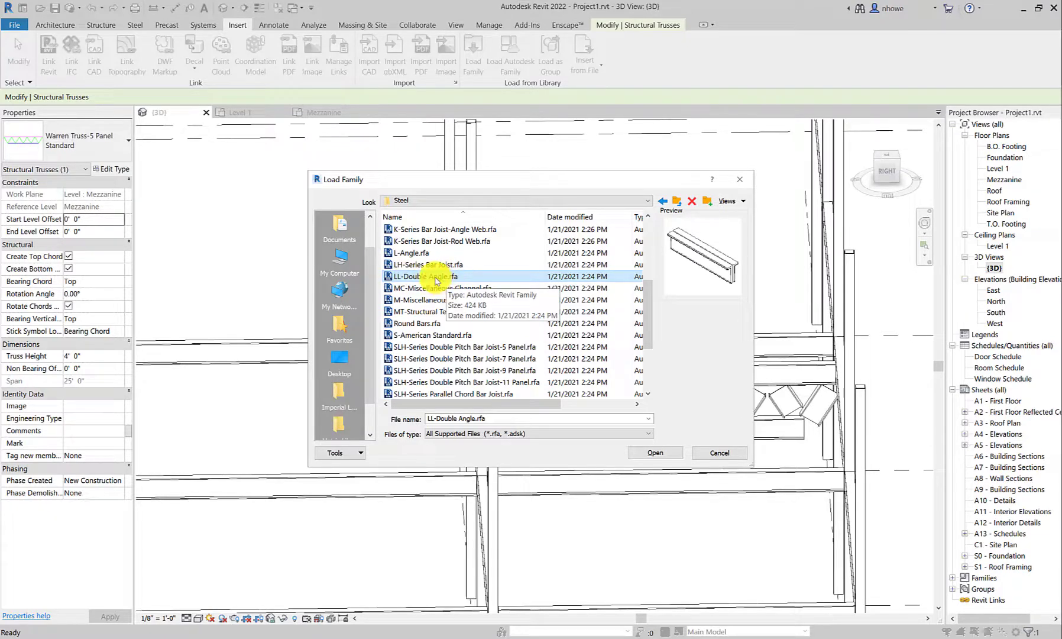
double_click(436, 277)
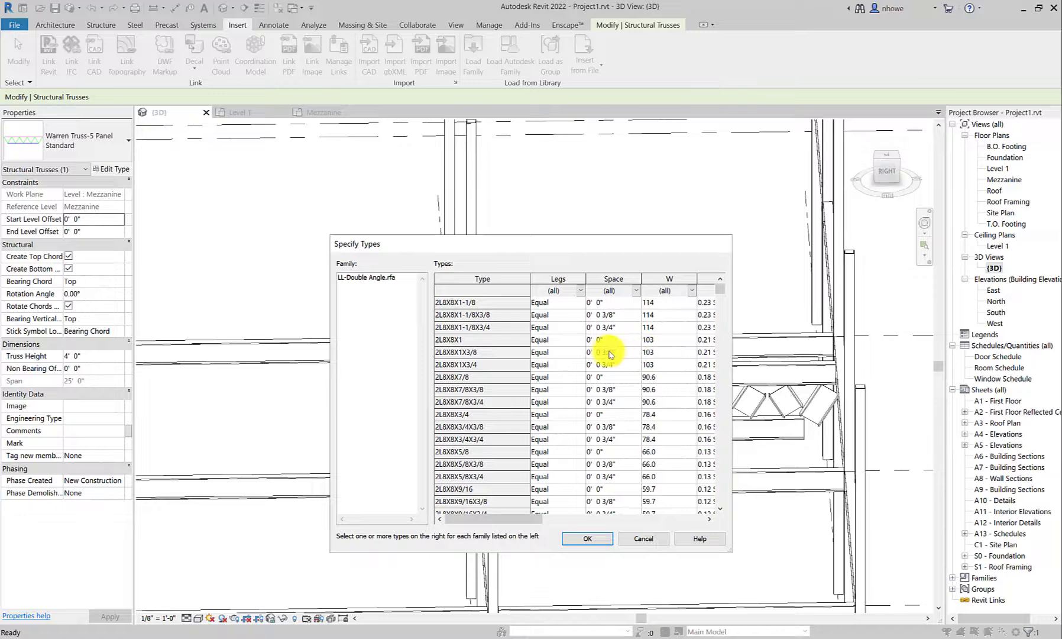
Step: Load the 2L2X2X1/4 type of the double angle family and clear the truss selection
scroll(611, 354, "down", 20)
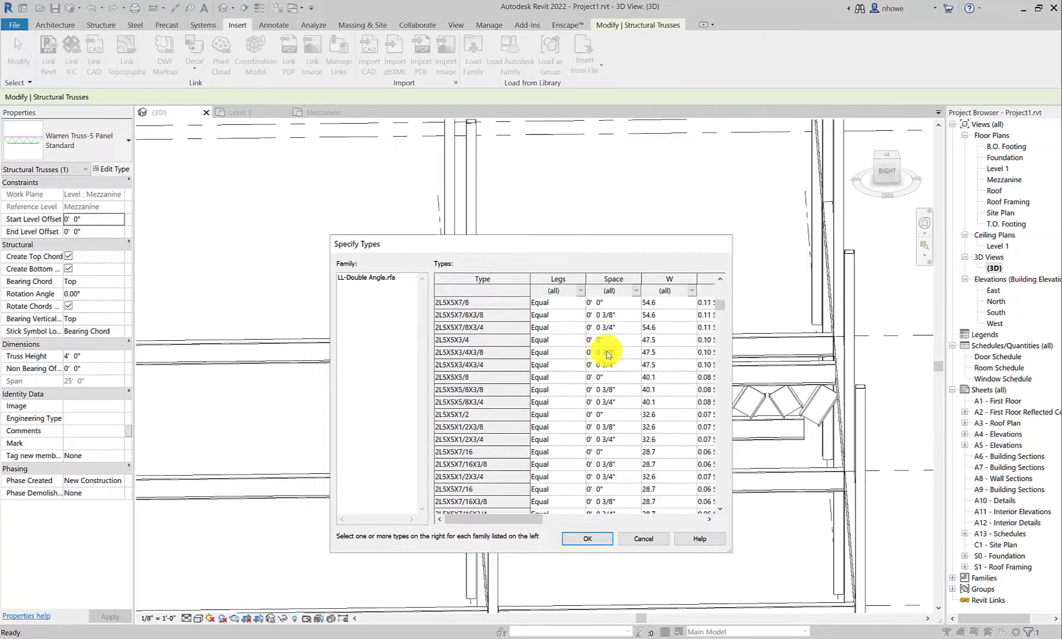
scroll(609, 354, "down", 20)
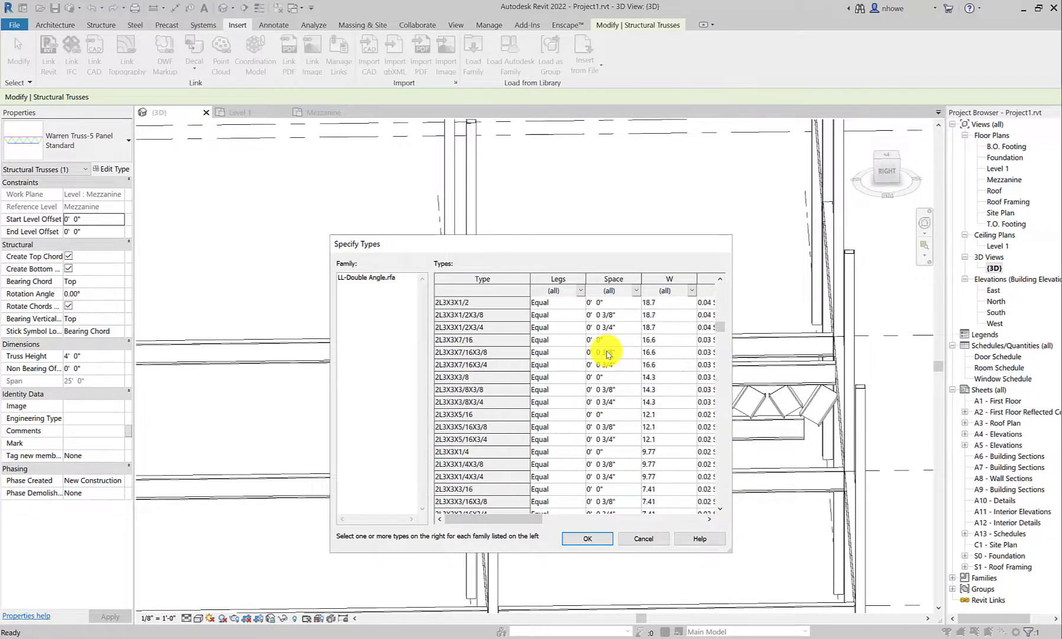
scroll(609, 353, "down", 15)
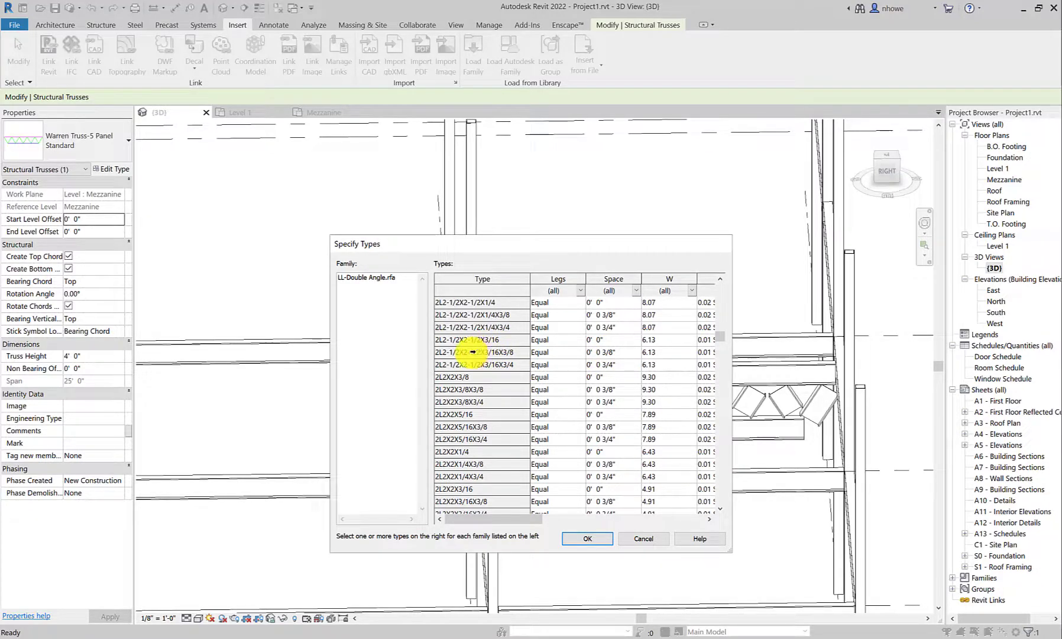
scroll(473, 352, "down", 3)
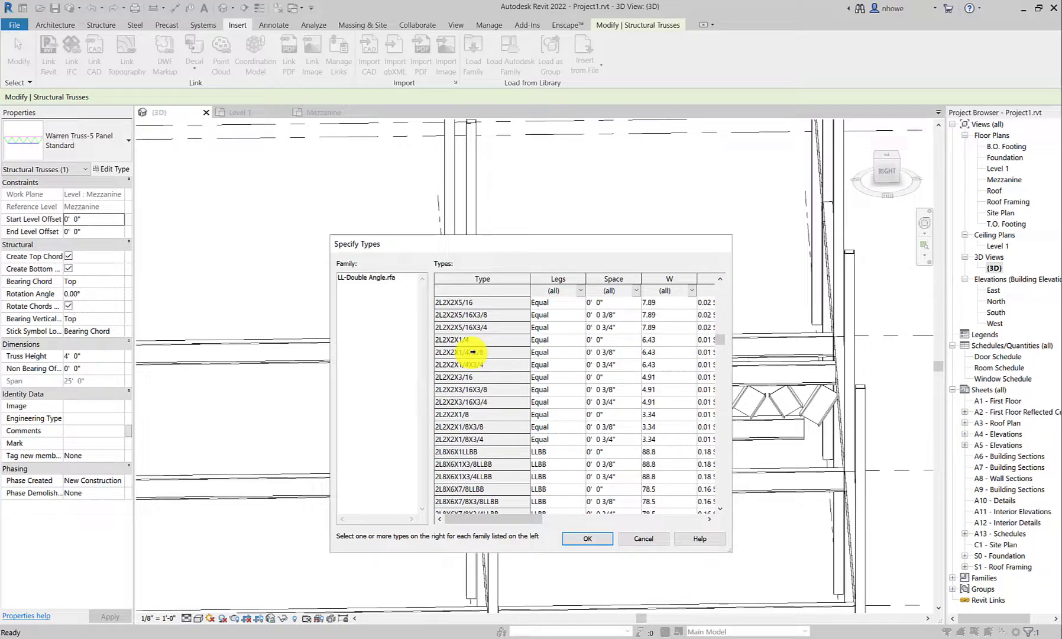
left_click(465, 340)
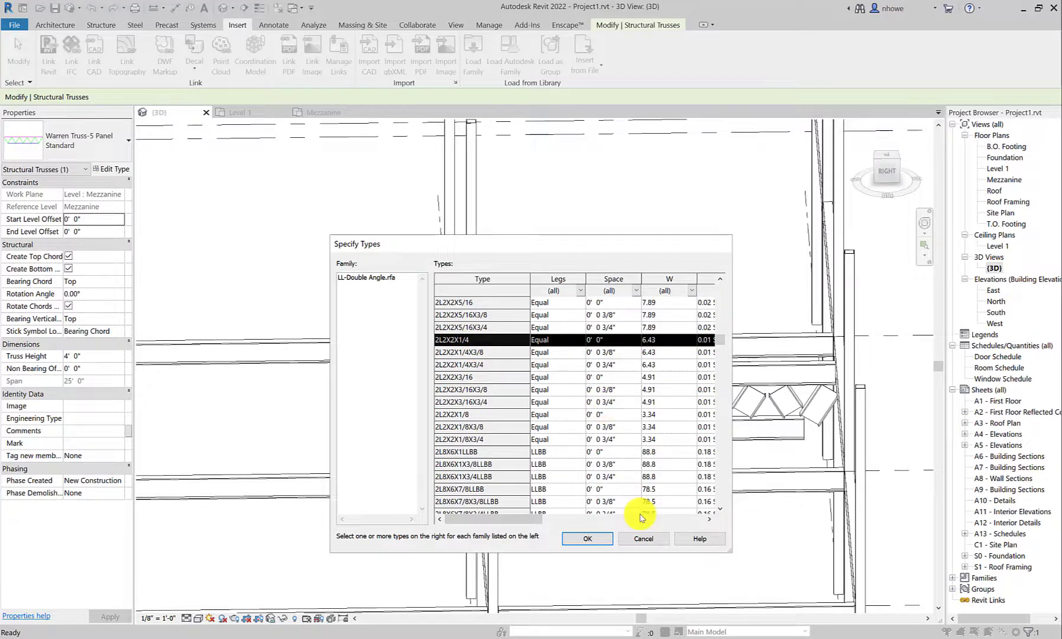
left_click(589, 538)
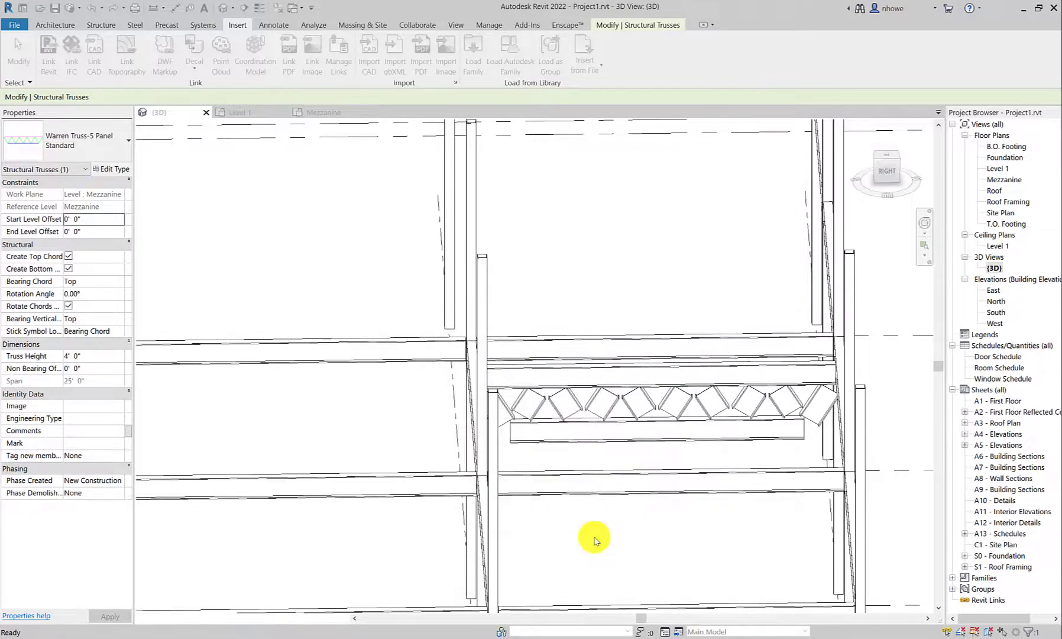
key("Escape")
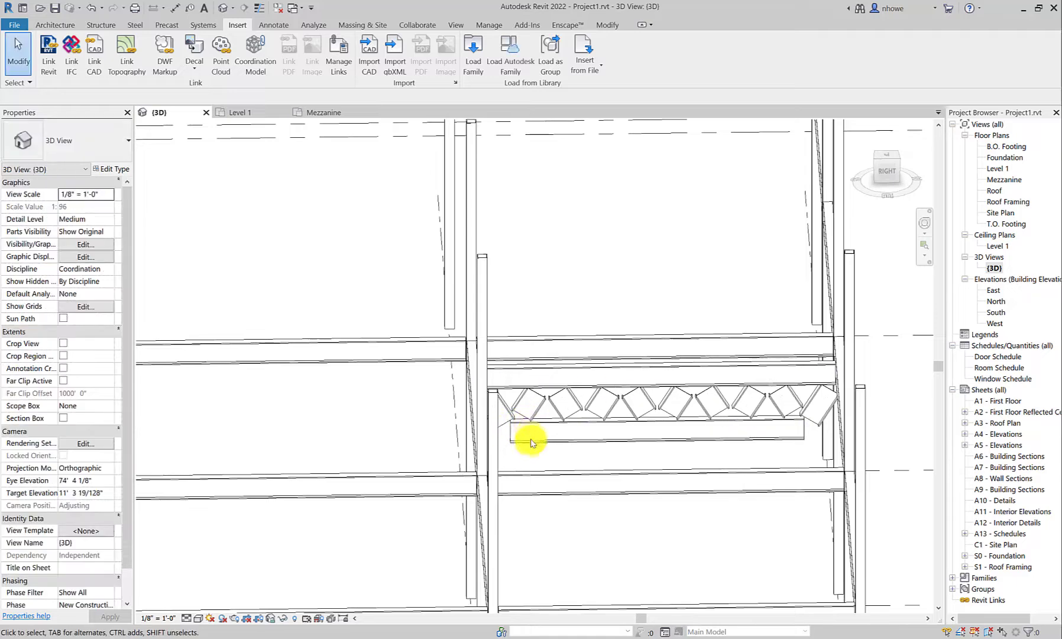
Step: Browse the type list of the LL-Double Angle.rfa family for other angle sizes, without loading any
left_click(468, 62)
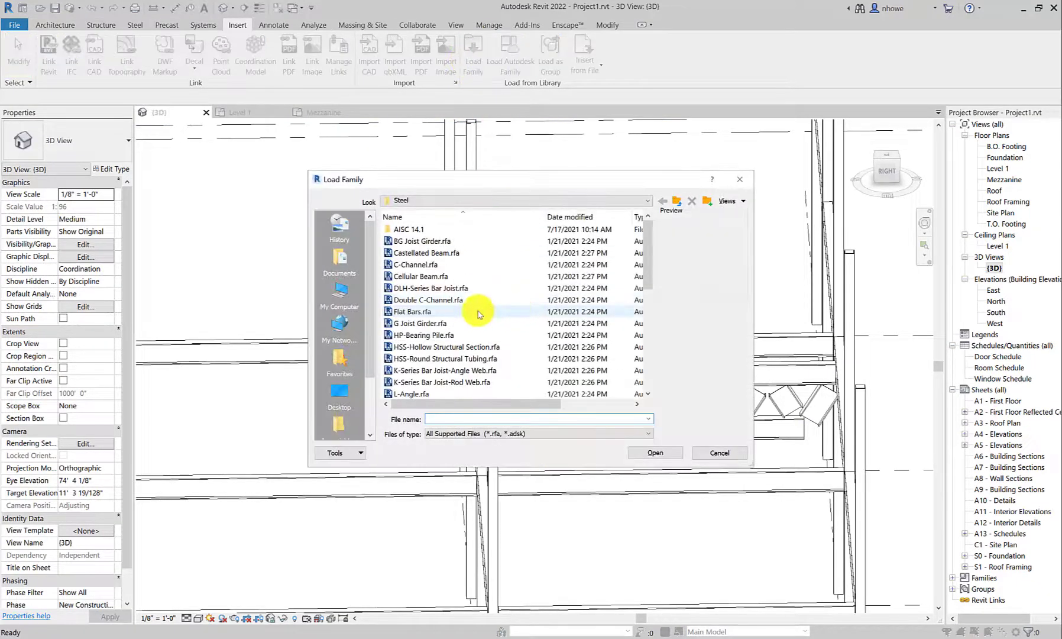
scroll(417, 284, "down", 1)
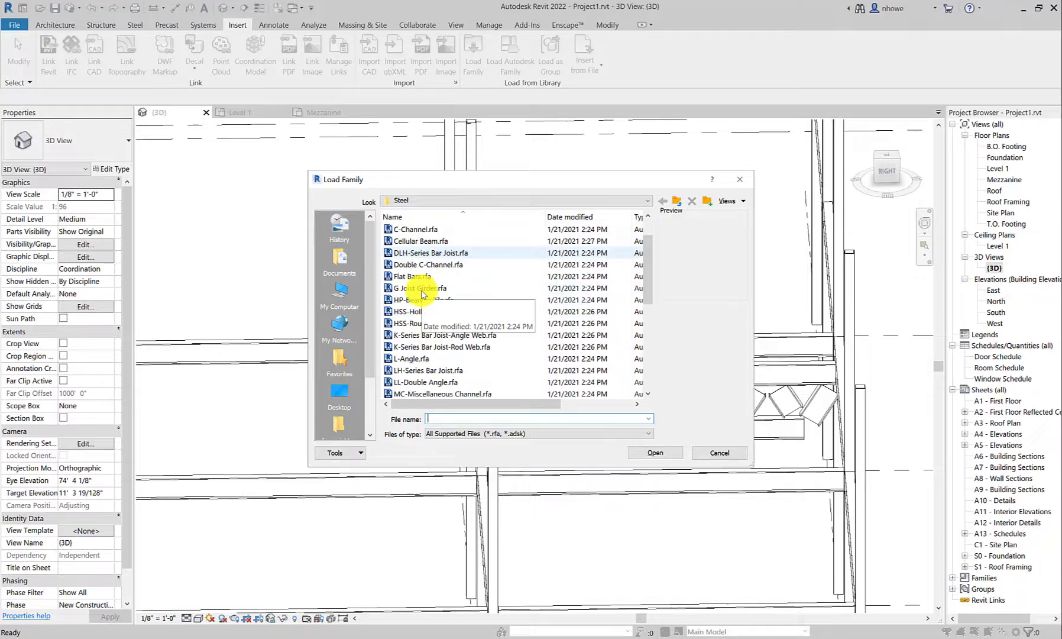
double_click(418, 383)
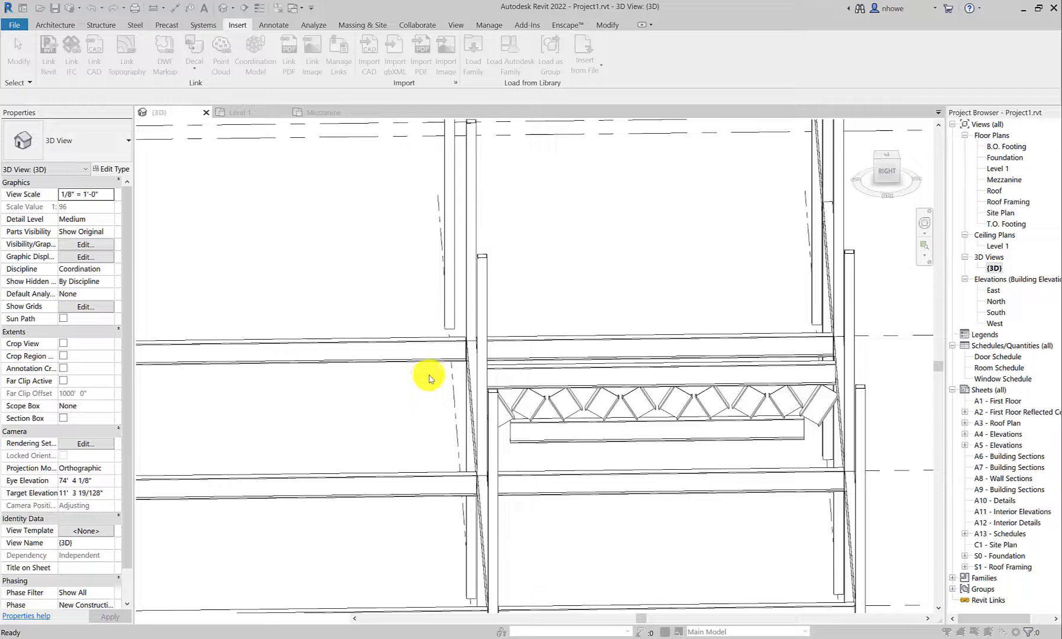
scroll(515, 369, "down", 20)
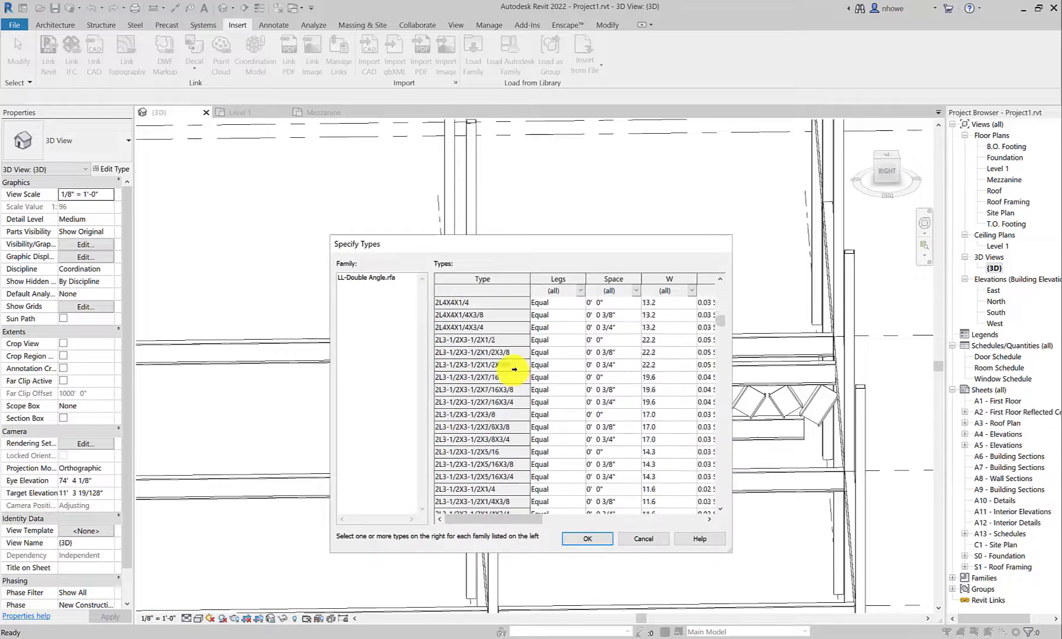
scroll(515, 369, "down", 20)
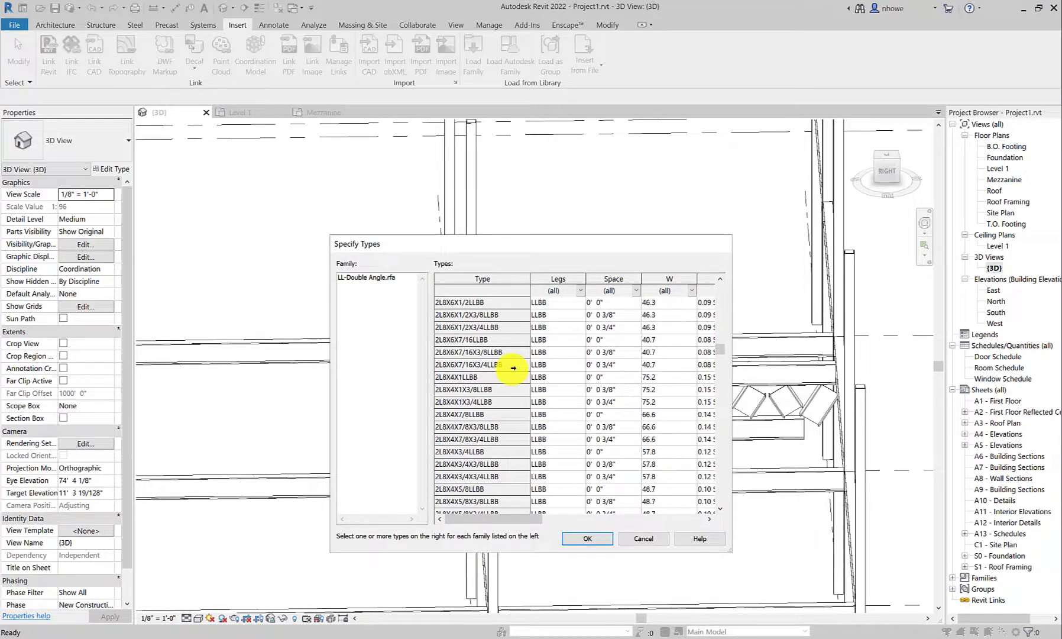
scroll(513, 368, "down", 20)
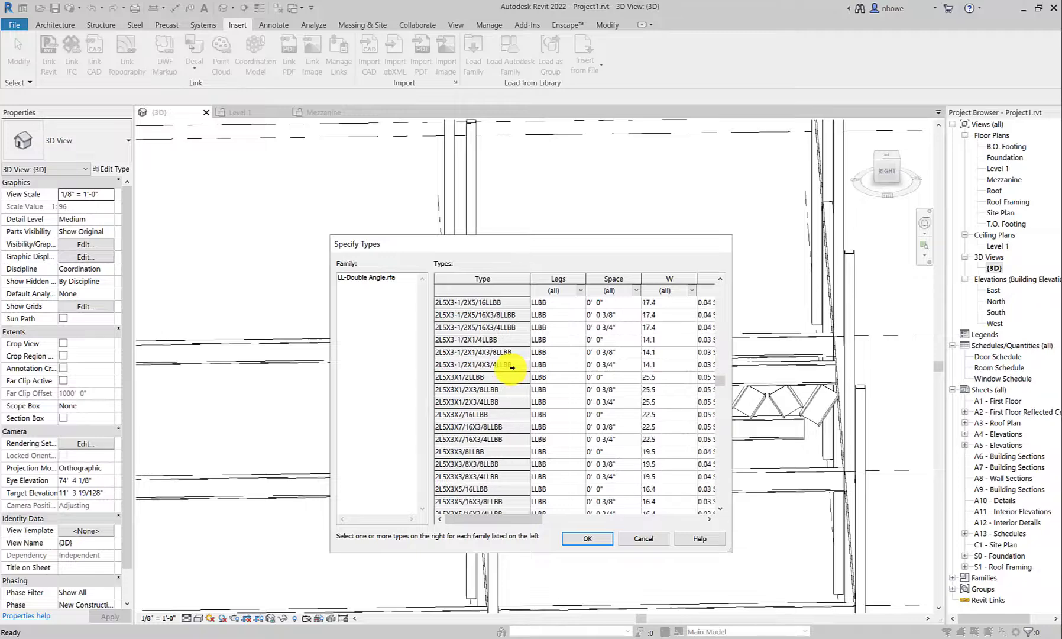
scroll(512, 368, "down", 20)
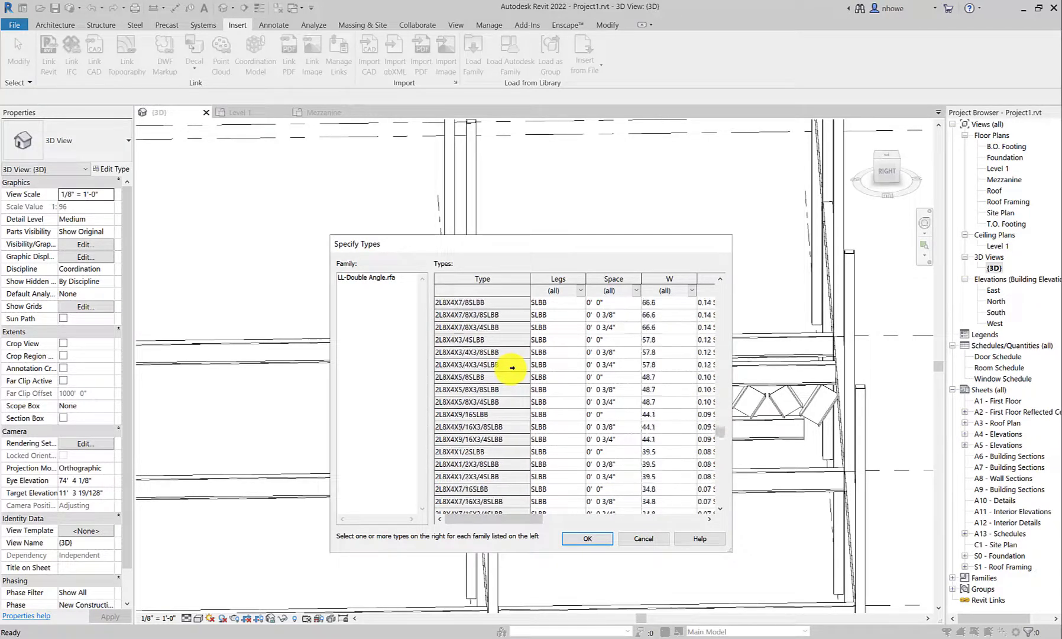
scroll(512, 367, "down", 20)
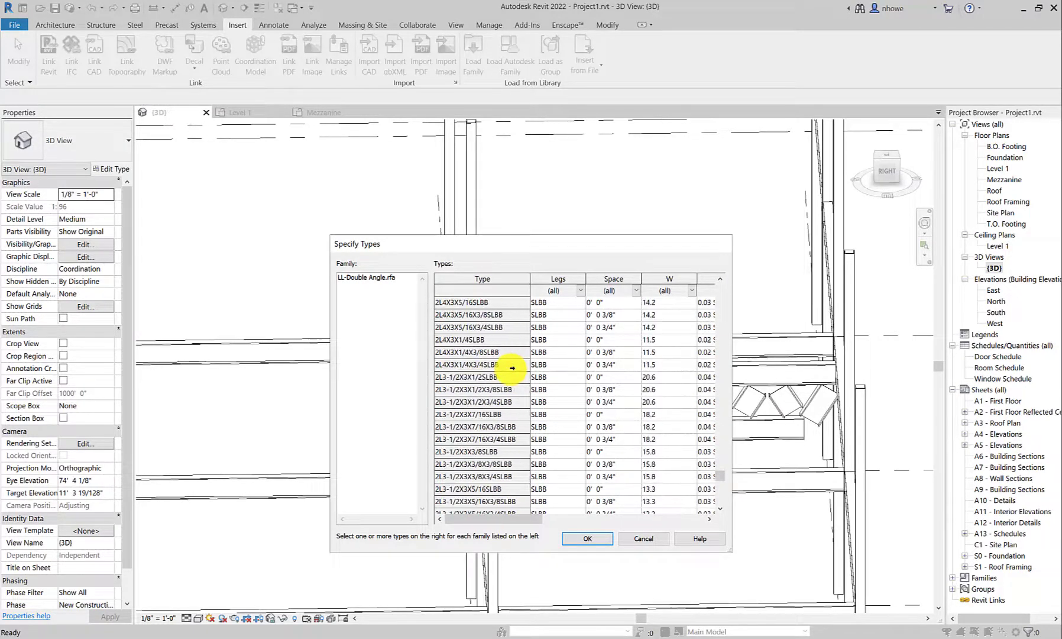
scroll(512, 368, "down", 20)
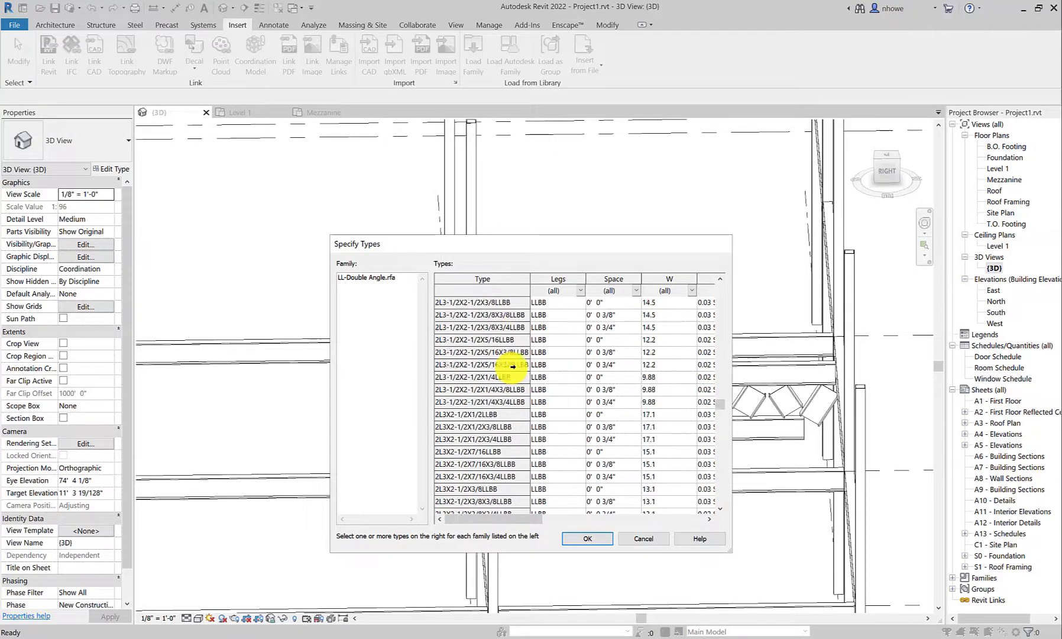
scroll(512, 367, "down", 4)
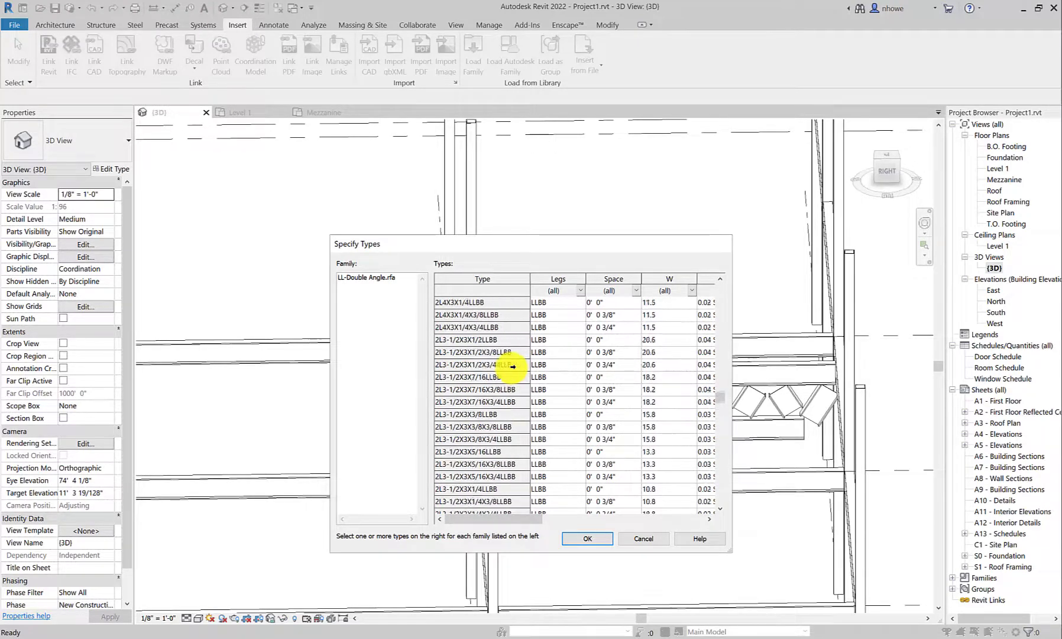
scroll(512, 367, "down", 6)
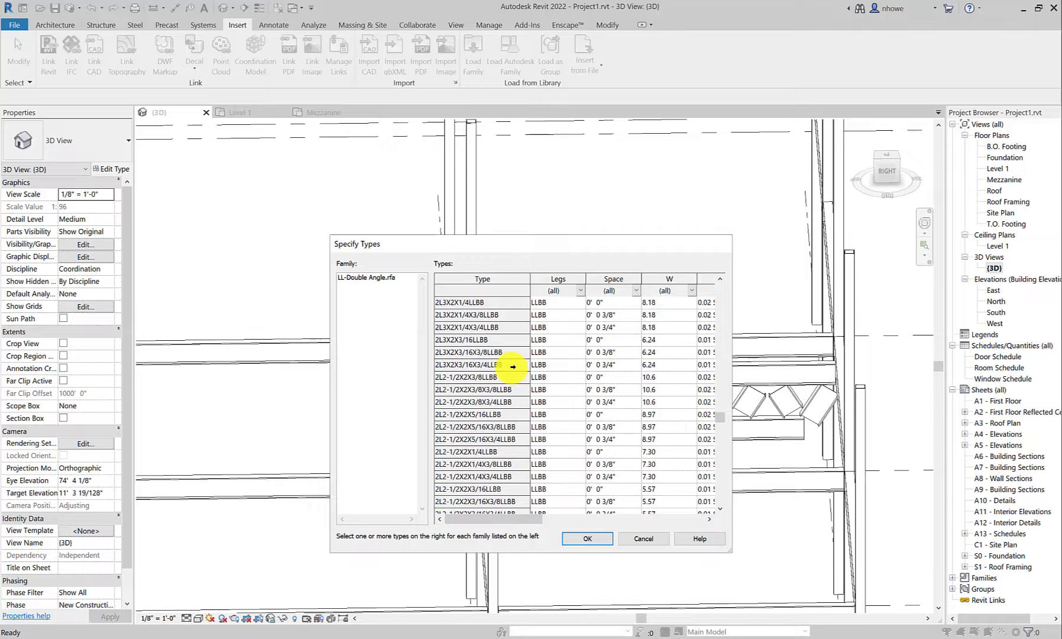
scroll(512, 367, "down", 3)
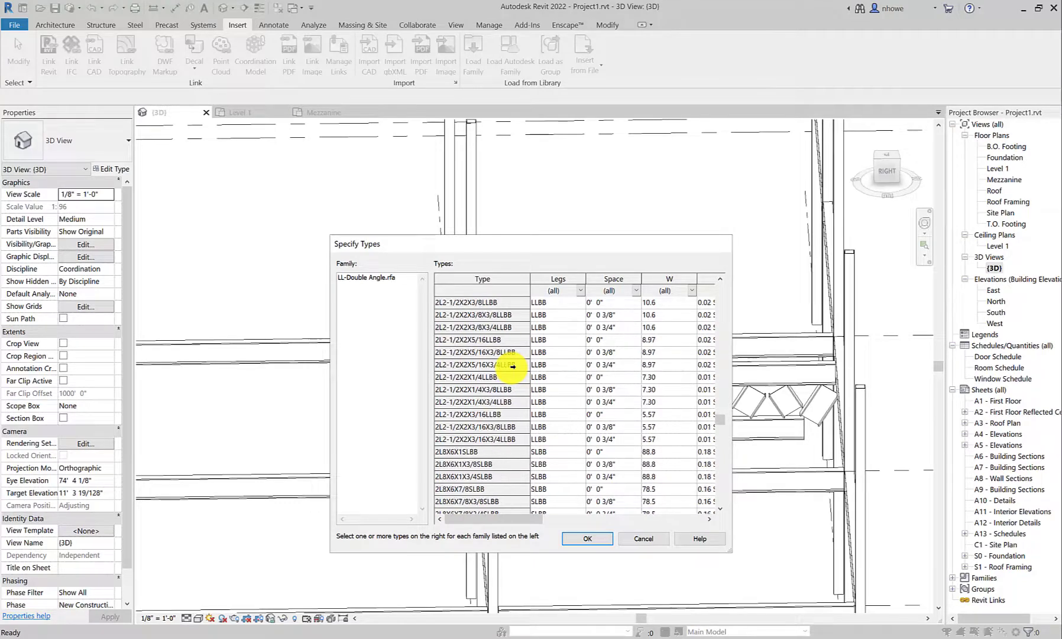
left_click(647, 539)
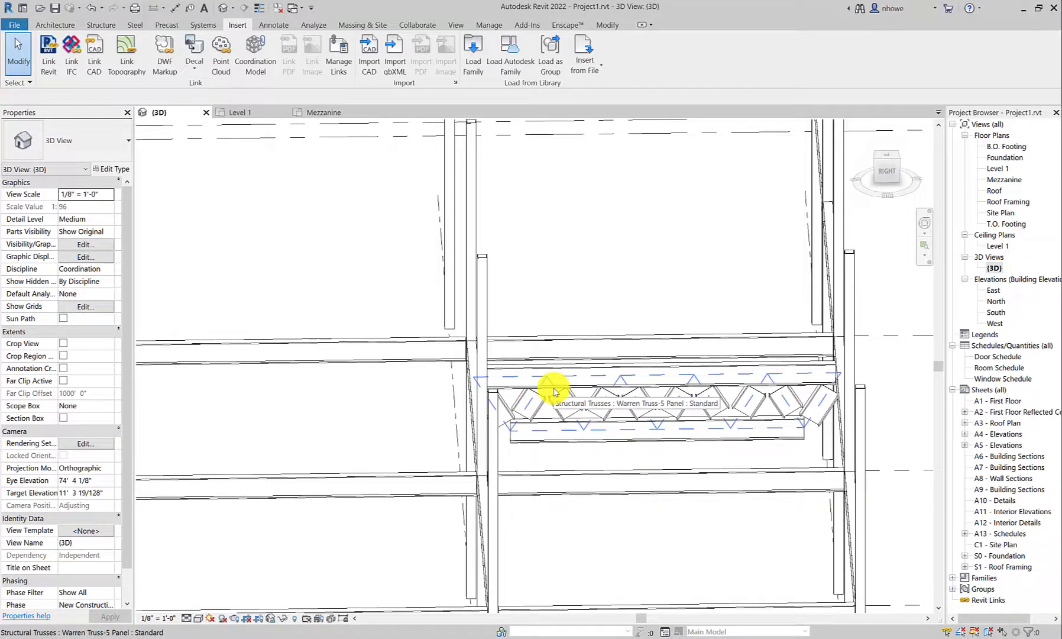
Step: In the Warren truss's type properties, set the top chords' structural framing type to LL-Double Angle:2L2X2X1/4
left_click(555, 391)
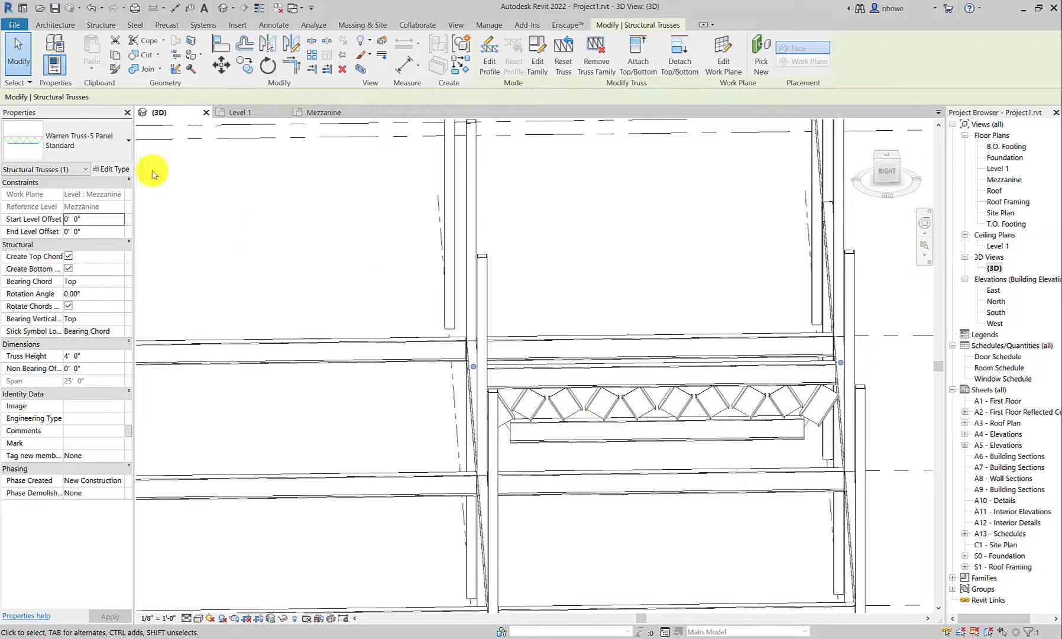
left_click(110, 171)
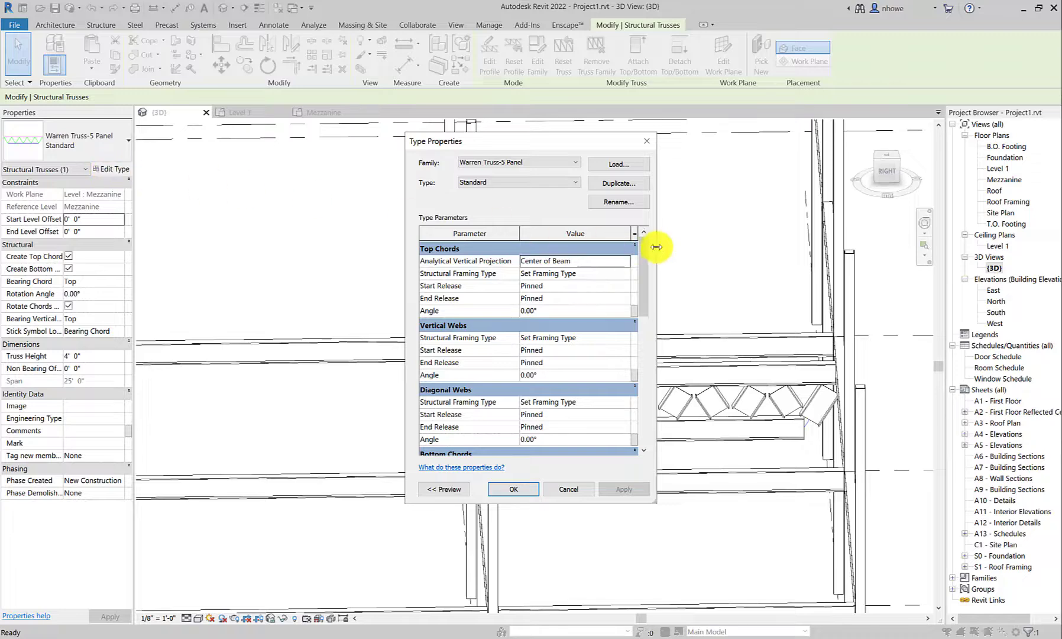
scroll(581, 267, "down", 8)
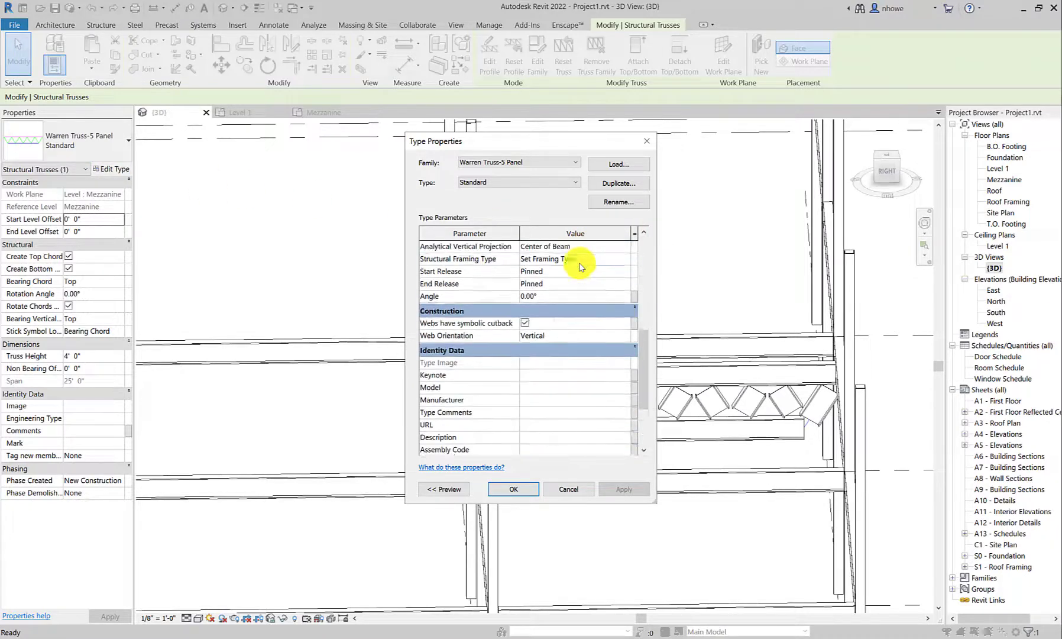
scroll(581, 267, "up", 8)
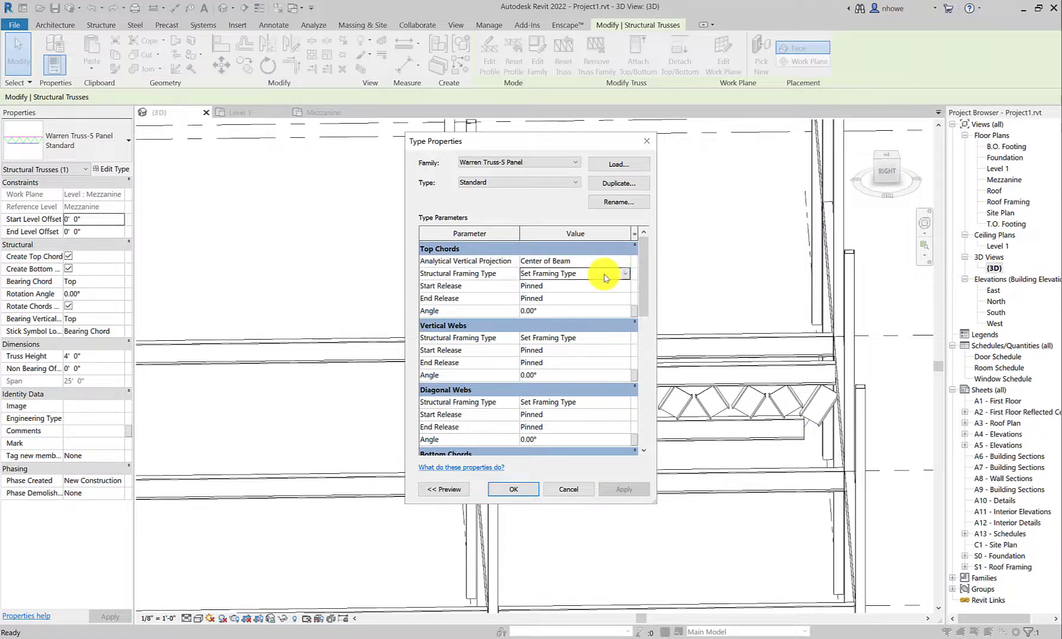
left_click(606, 277)
left_click(609, 274)
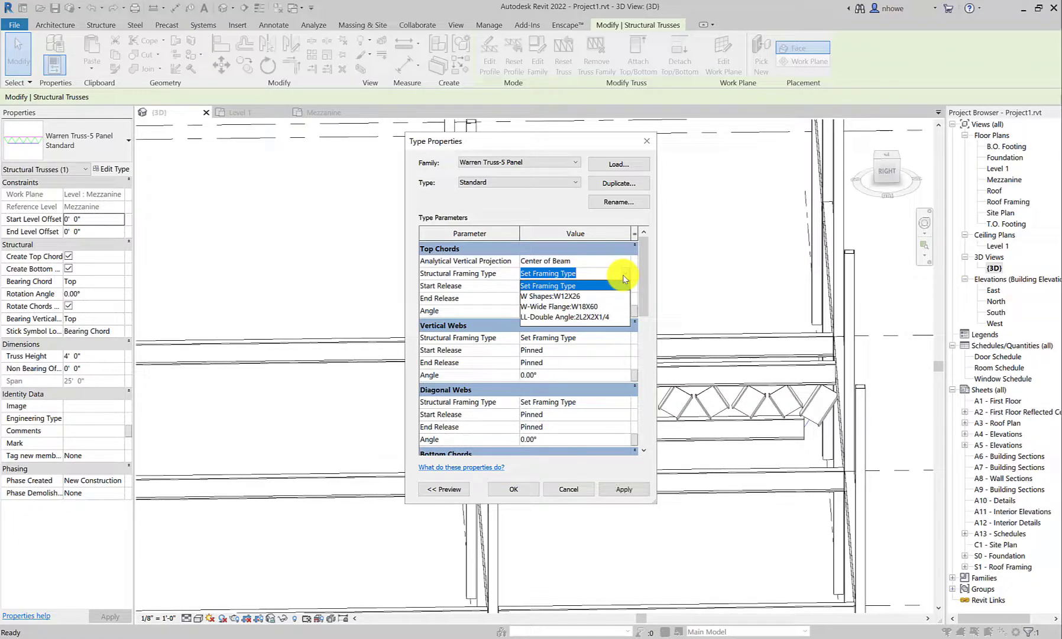
left_click(542, 317)
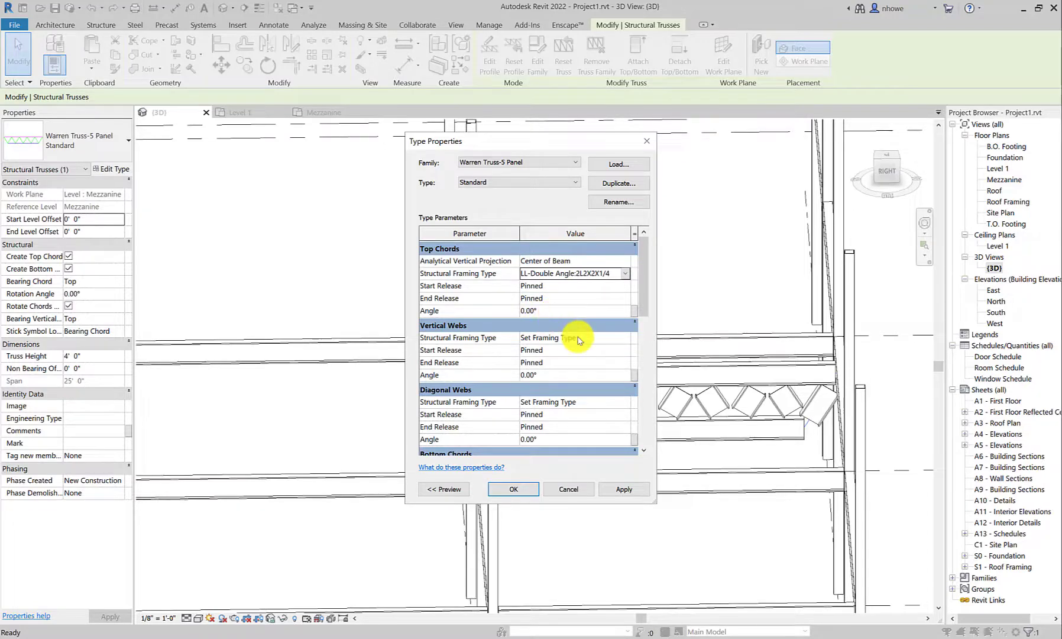
Step: Set the bottom chords' structural framing type to LL-Double Angle:2L2X2X1/4 and apply the type changes to the truss
scroll(588, 391, "down", 3)
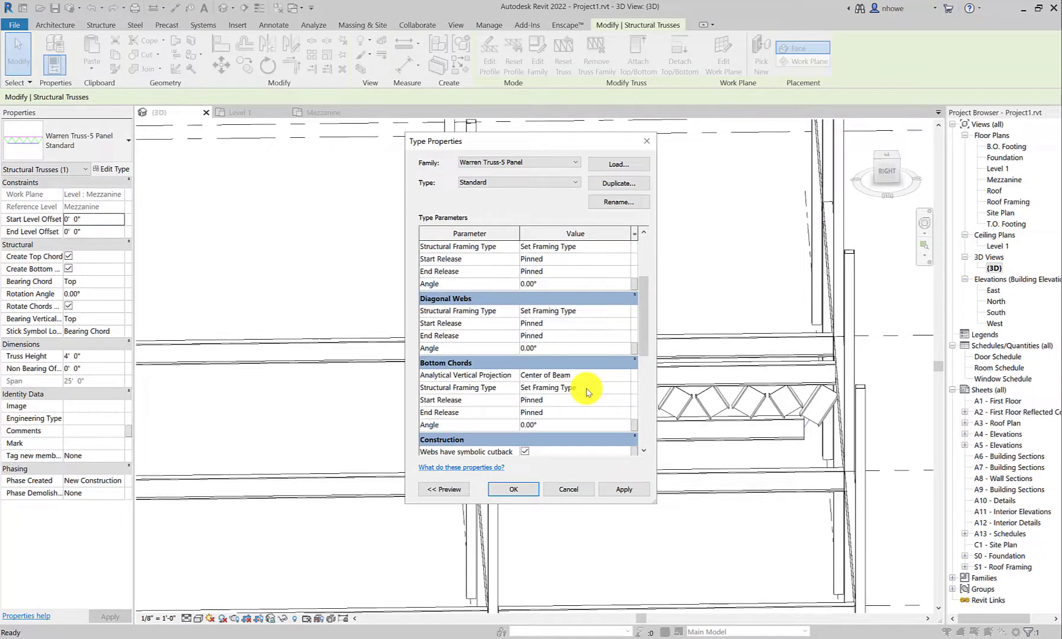
left_click(609, 389)
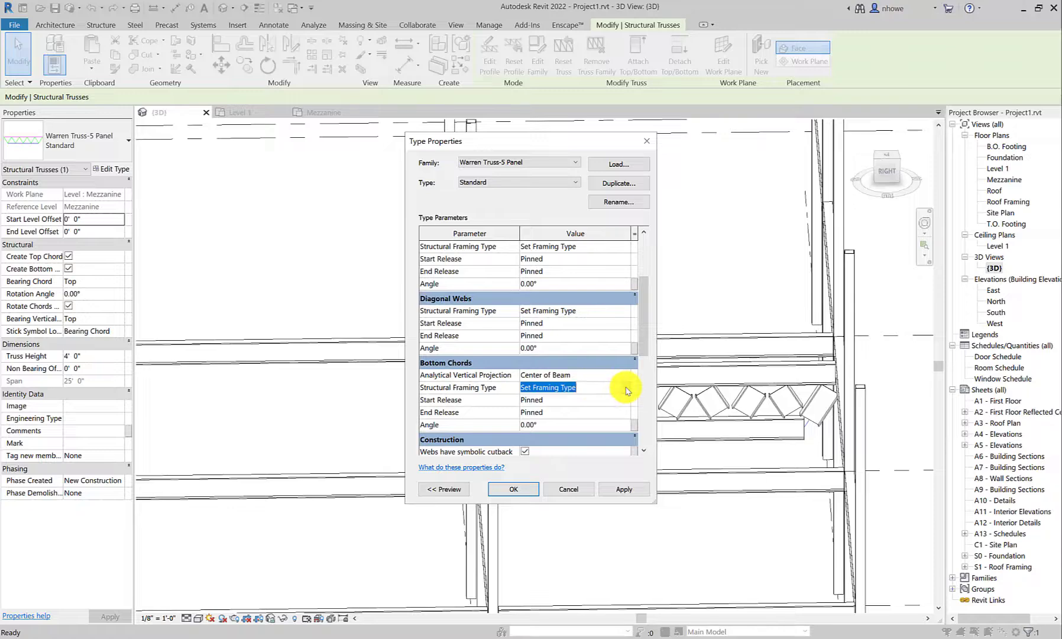
left_click(625, 388)
left_click(575, 426)
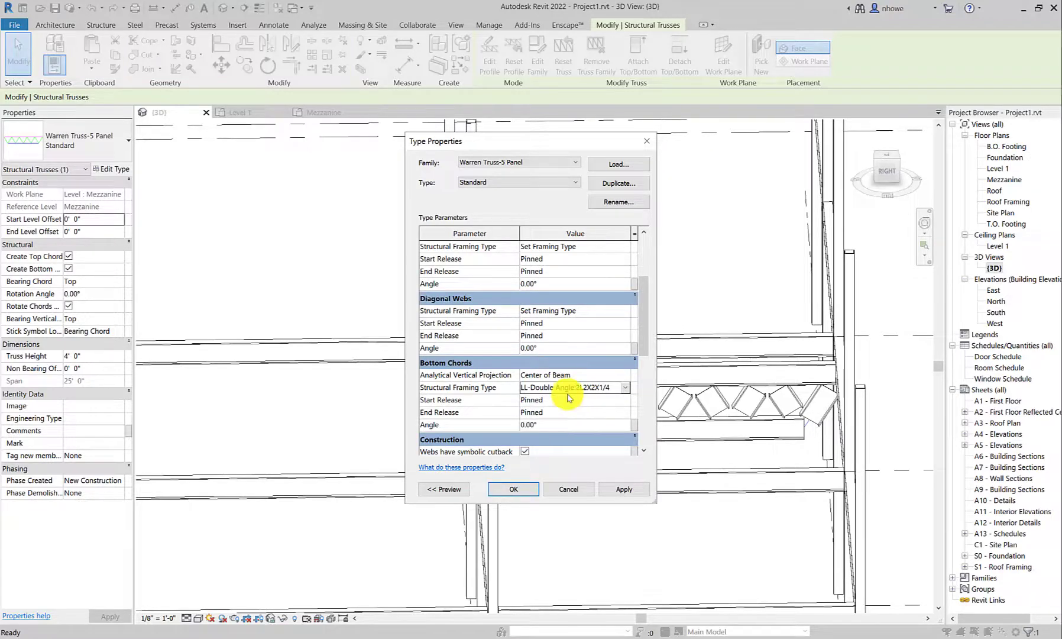
scroll(521, 372, "up", 1)
scroll(515, 349, "up", 2)
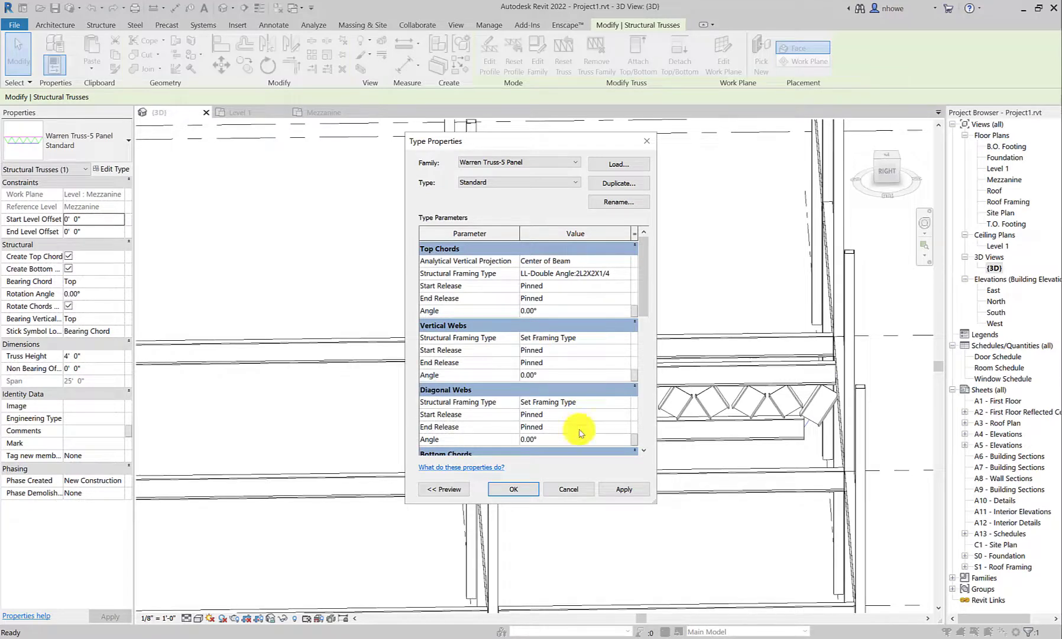
left_click(615, 491)
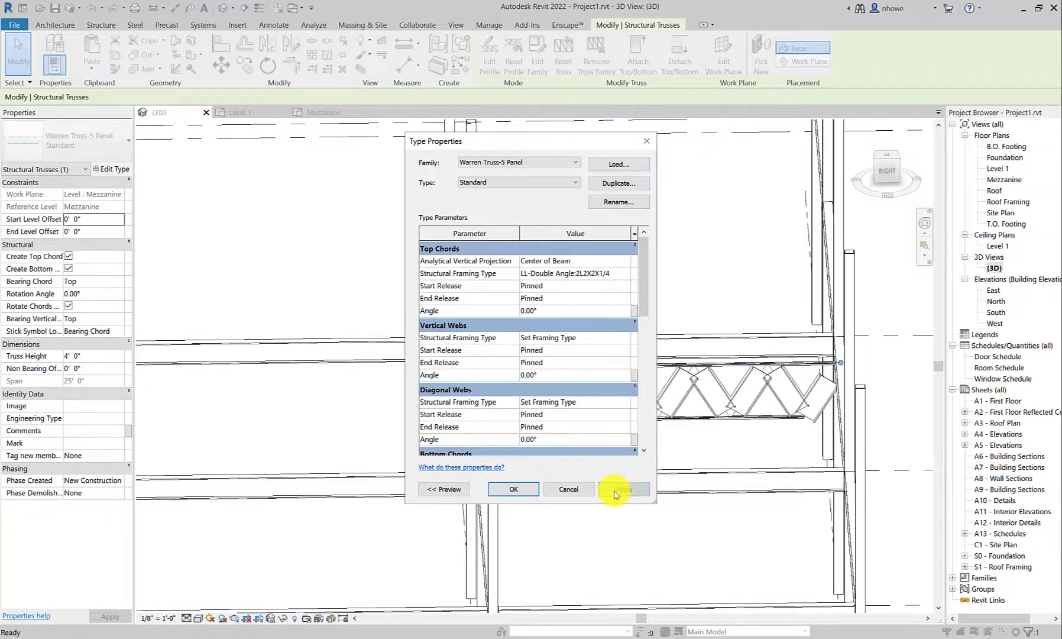
left_click(512, 489)
Step: Load the 2L4X4X1/2 type of the LL-Double Angle.rfa family from the Steel folder
scroll(586, 441, "up", 5)
middle_click_drag(552, 427, 484, 375)
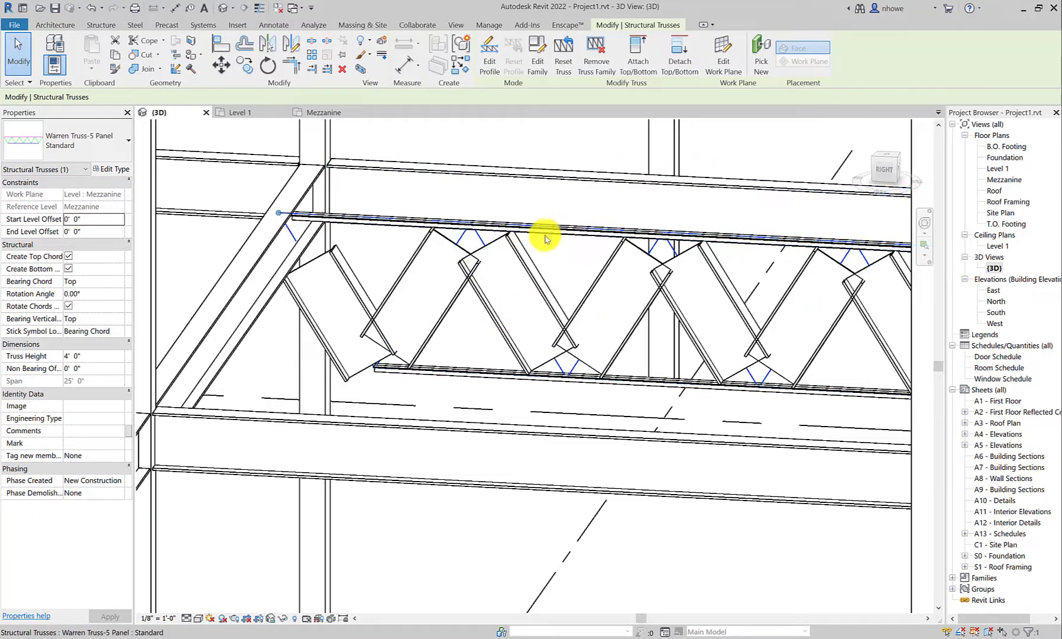
middle_click_drag(560, 356, 505, 380, "shift")
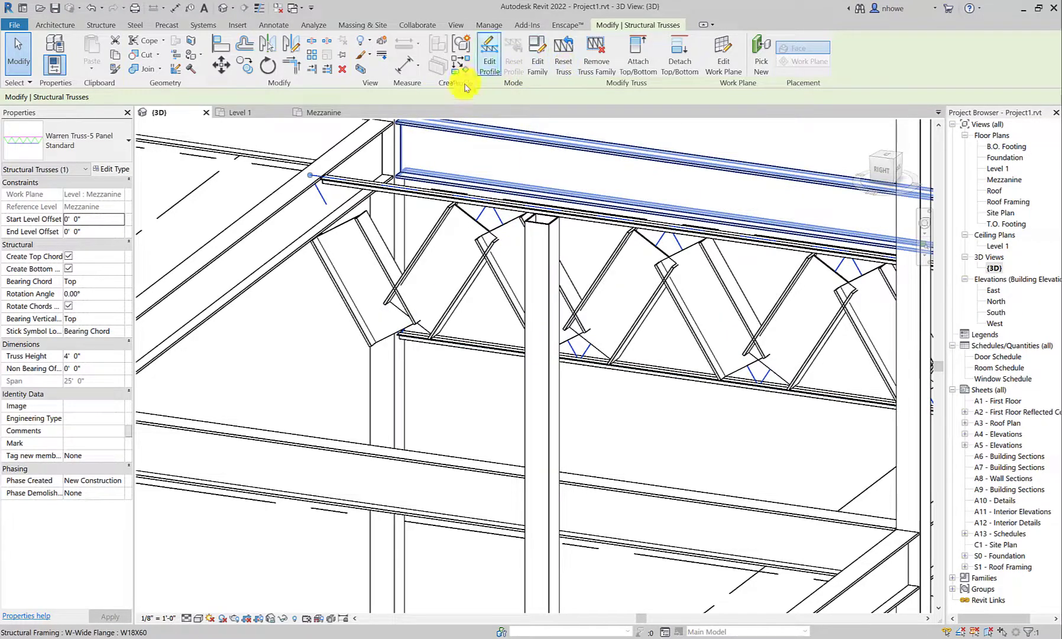
left_click(240, 26)
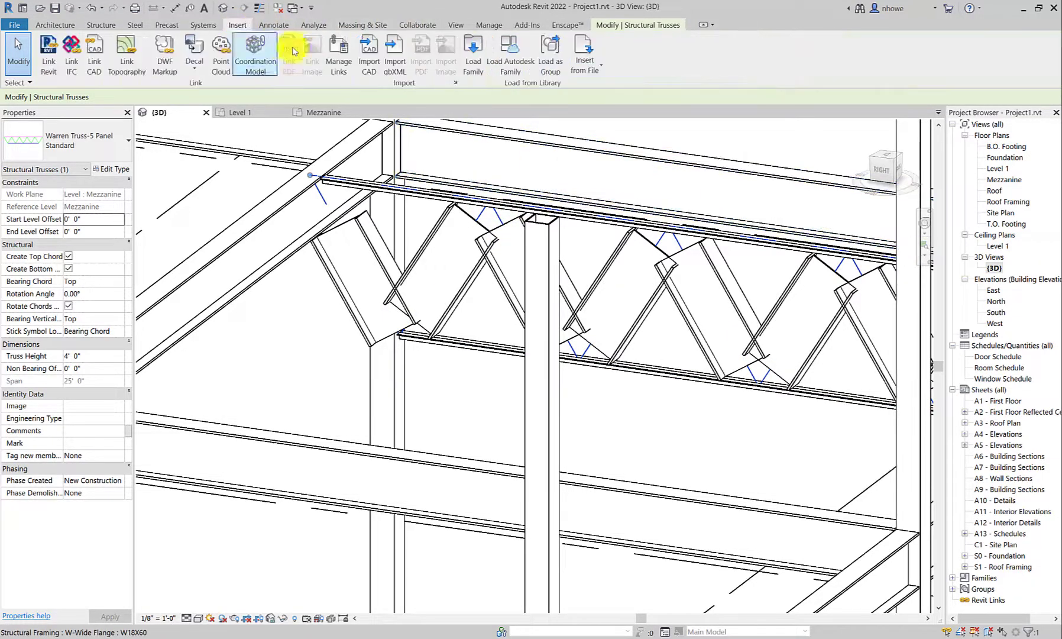
left_click(471, 62)
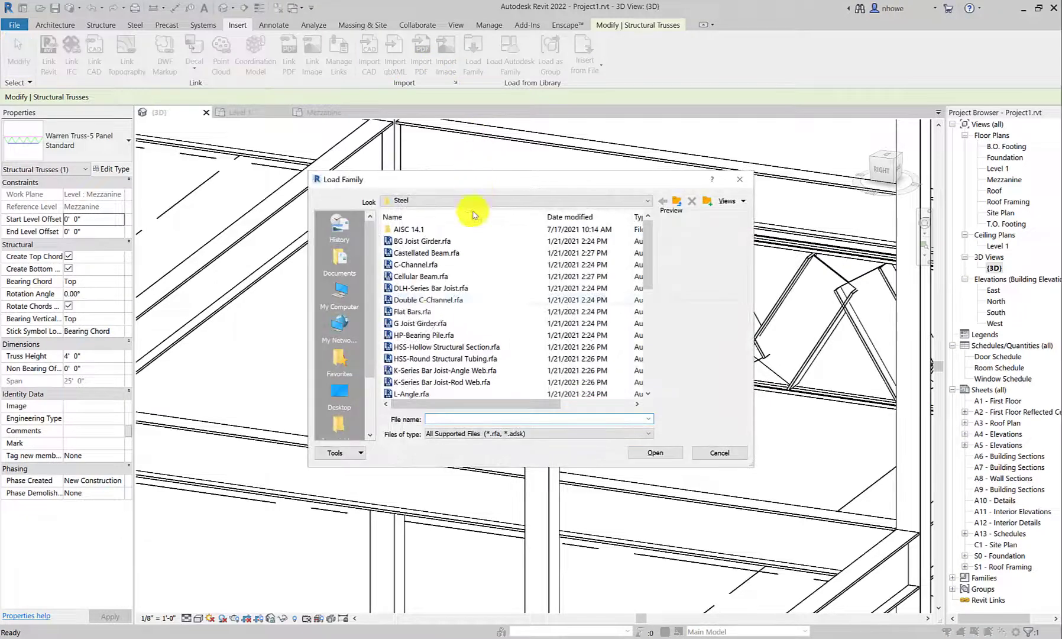
scroll(411, 259, "down", 1)
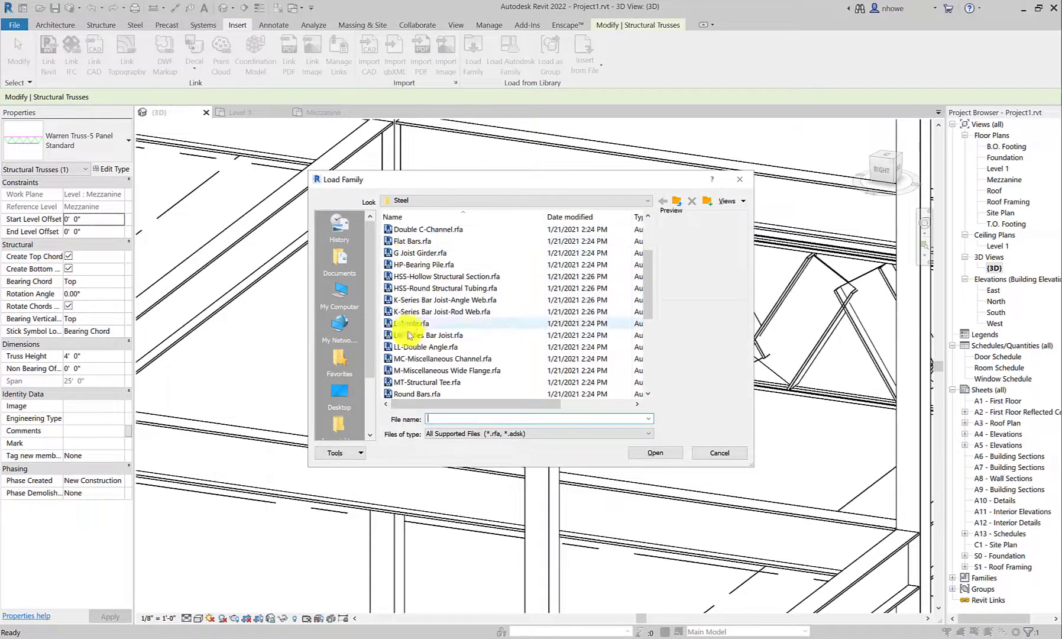
left_click(390, 351)
double_click(390, 351)
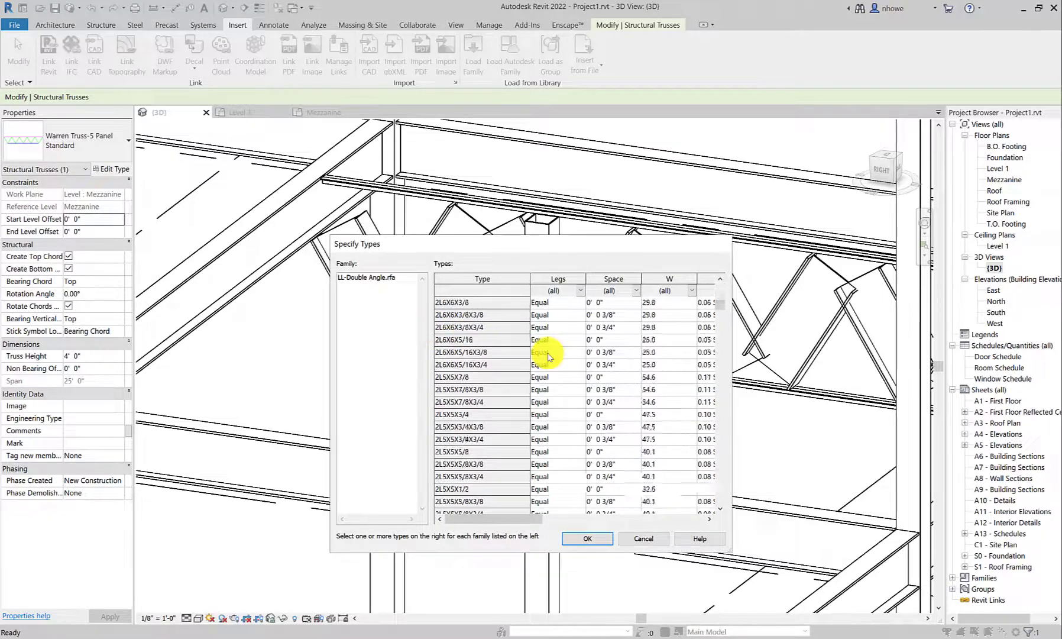
scroll(548, 356, "down", 10)
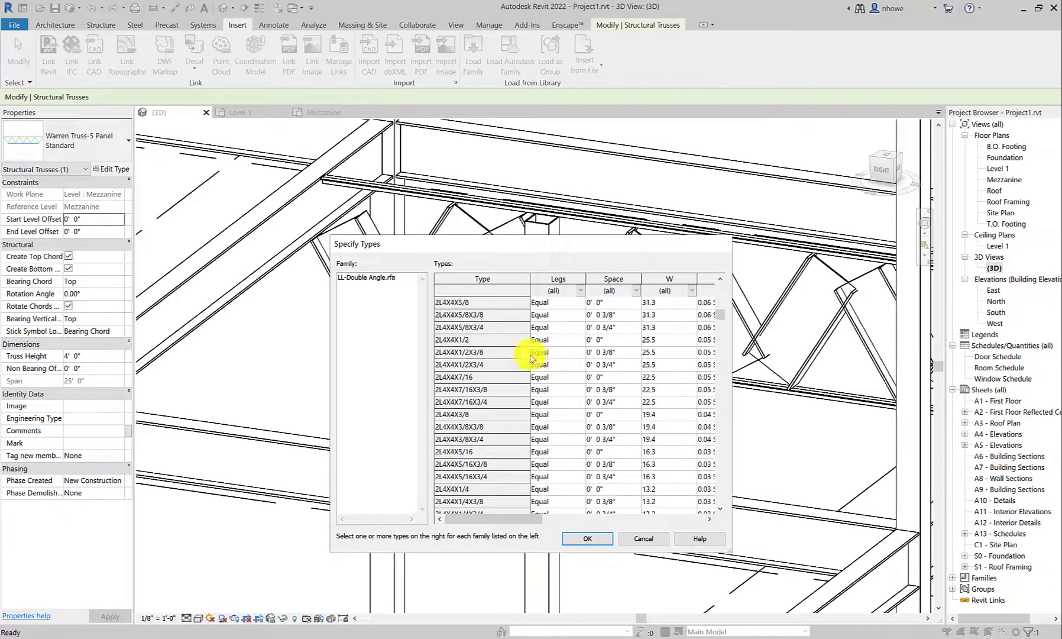
left_click(466, 341)
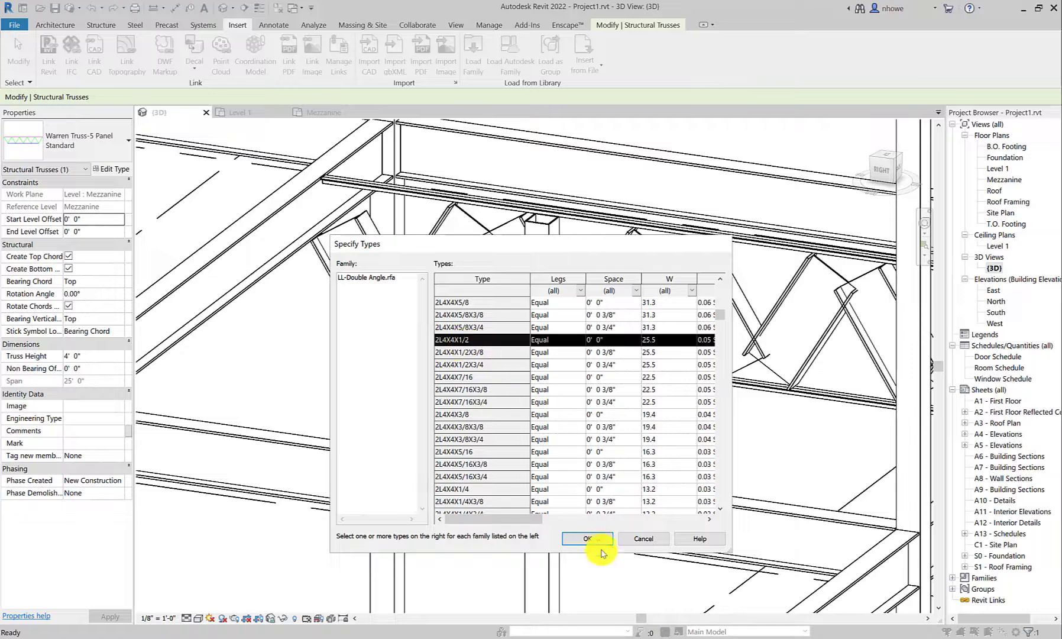
left_click(593, 537)
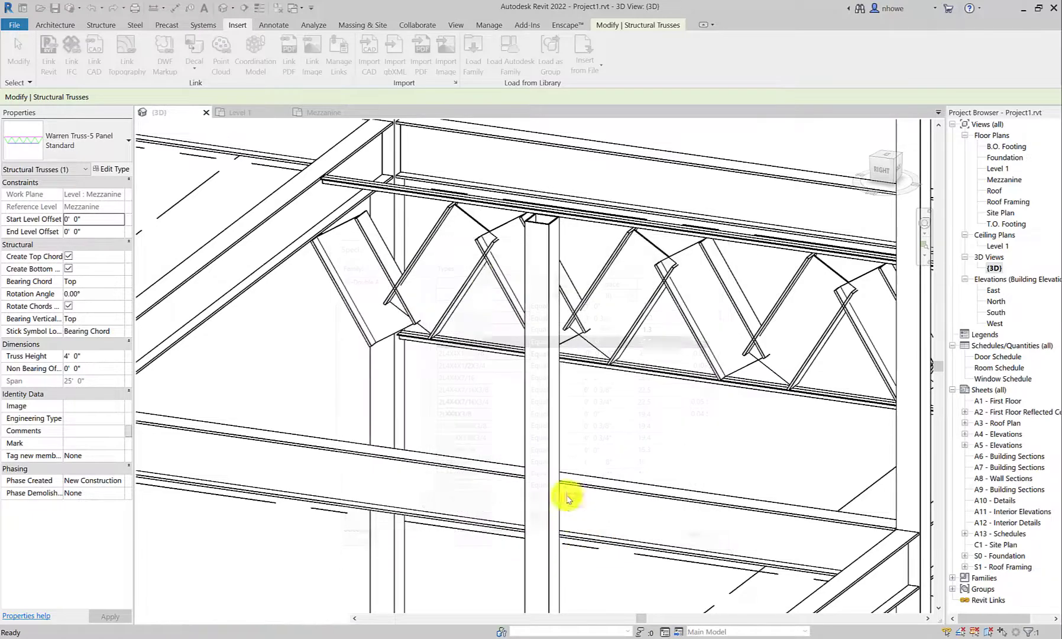
Step: In the Warren truss's type properties, set the top chords' structural framing type to LL-Double Angle:2L4X4X1/2
left_click(467, 201)
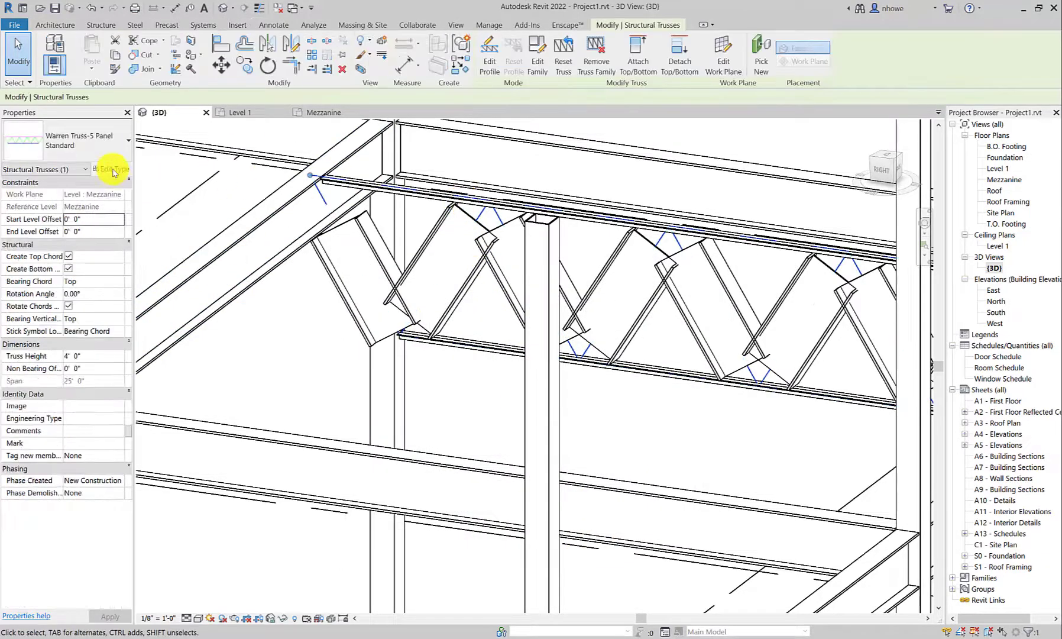
left_click(112, 169)
left_click(623, 273)
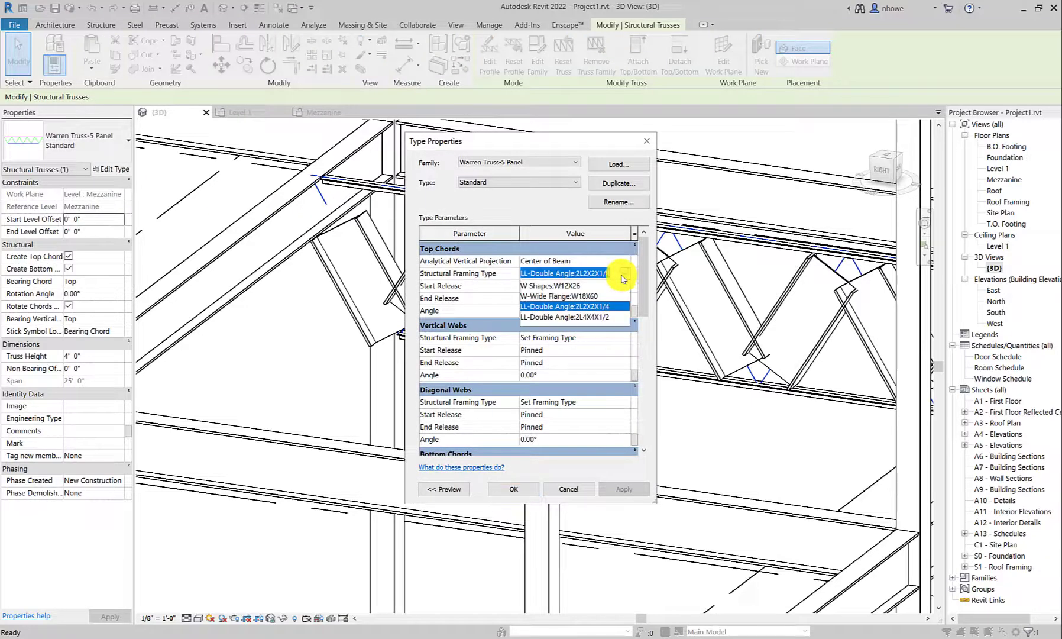
left_click(597, 318)
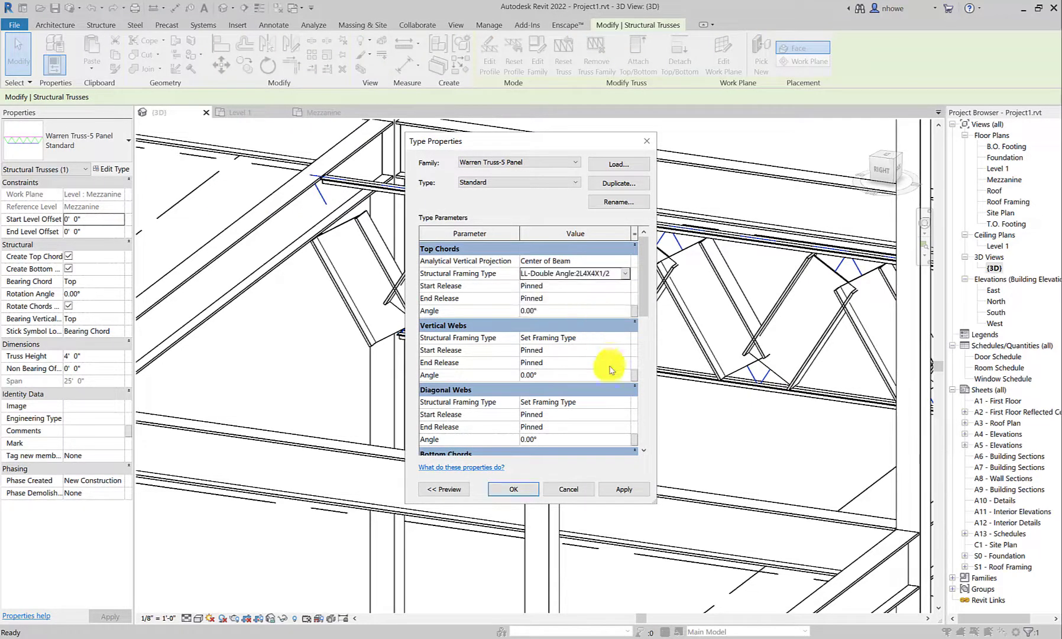
Step: Set the bottom chords' structural framing type to LL-Double Angle:2L4X4X1/2
scroll(612, 385, "down", 2)
left_click(617, 389)
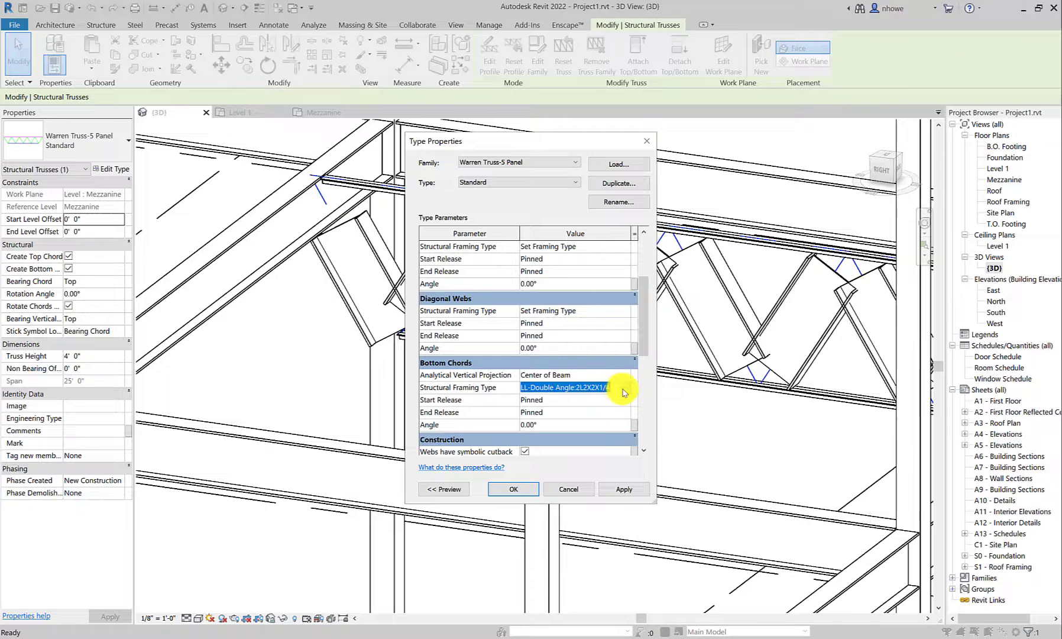
left_click(624, 387)
left_click(599, 427)
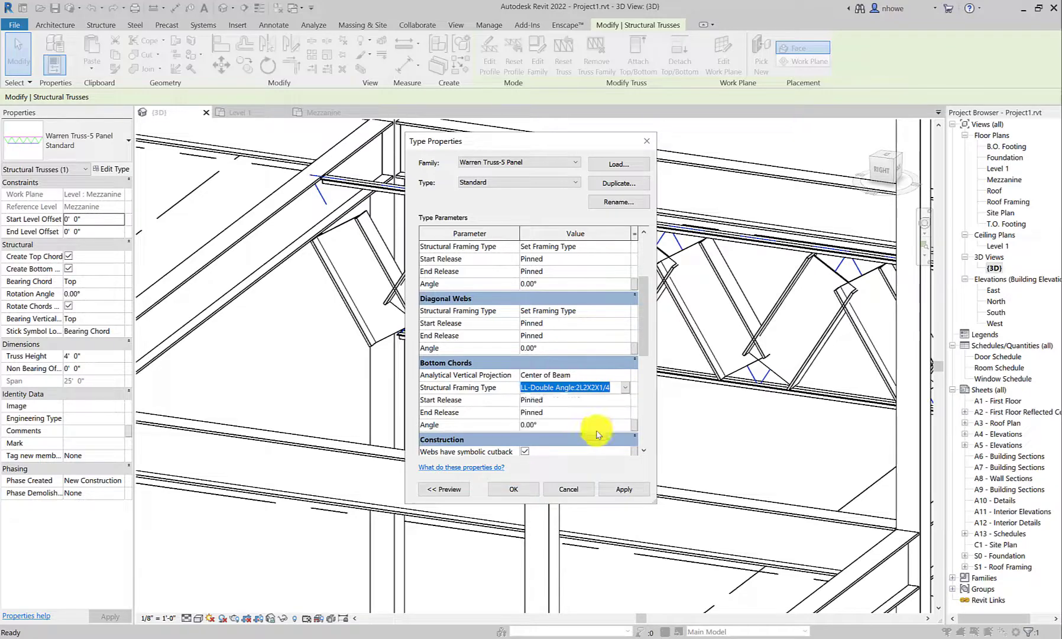
Step: Set the diagonal webs' structural framing type to LL-Double Angle:2L2X2X1/4 and apply the type changes to the truss
left_click(625, 317)
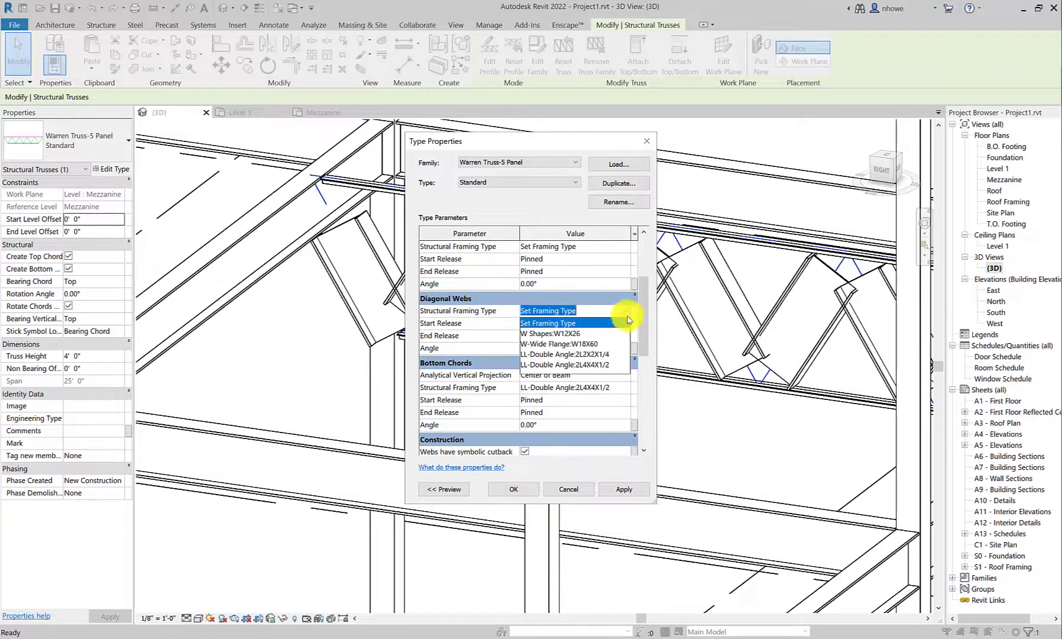
left_click(604, 358)
scroll(613, 296, "up", 3)
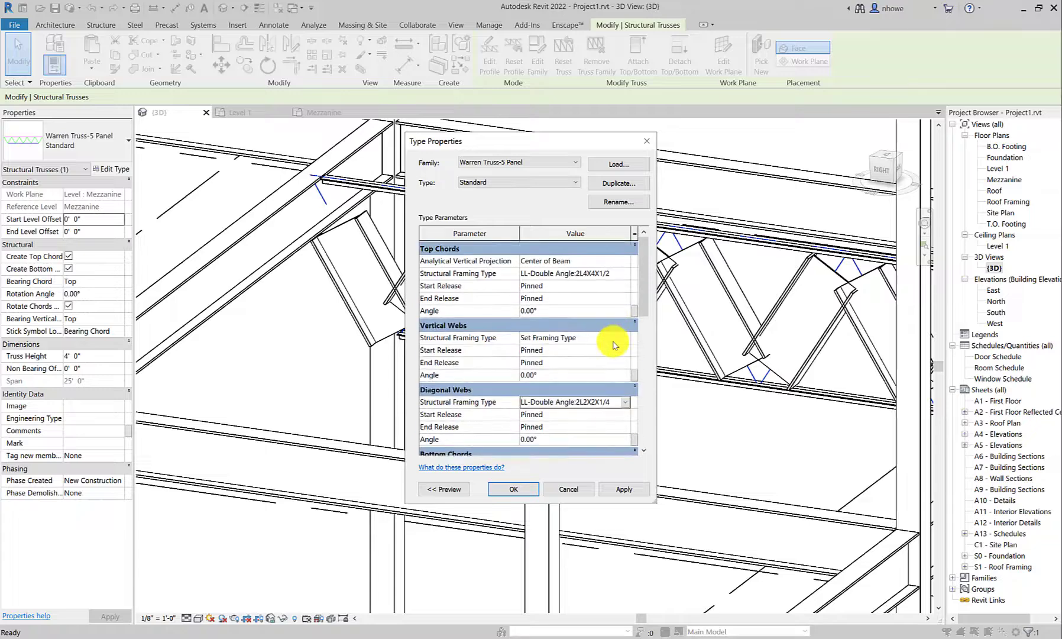
left_click(622, 341)
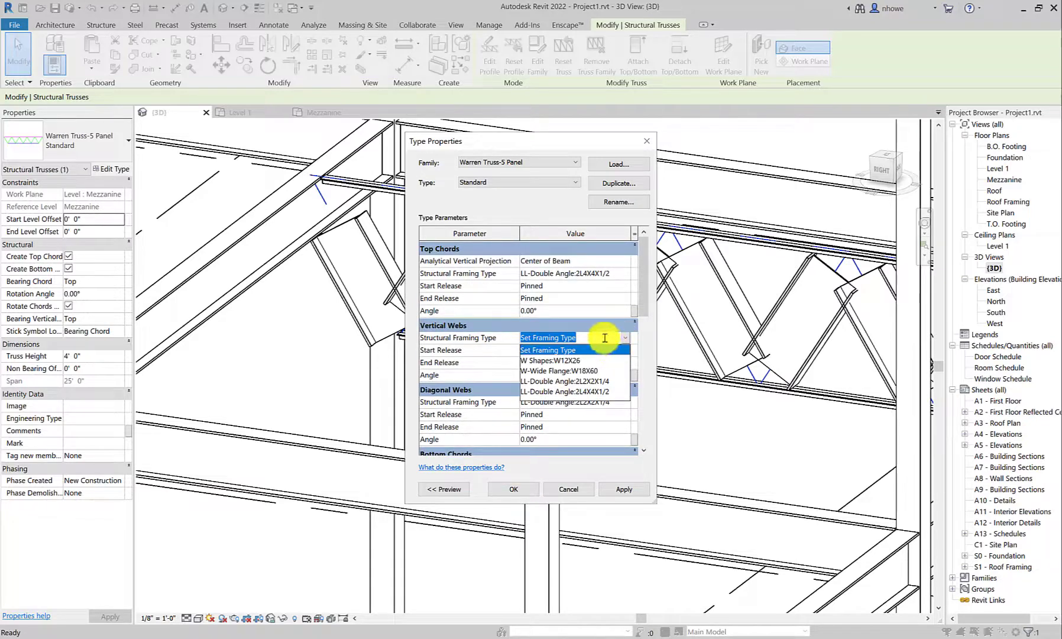
left_click(622, 496)
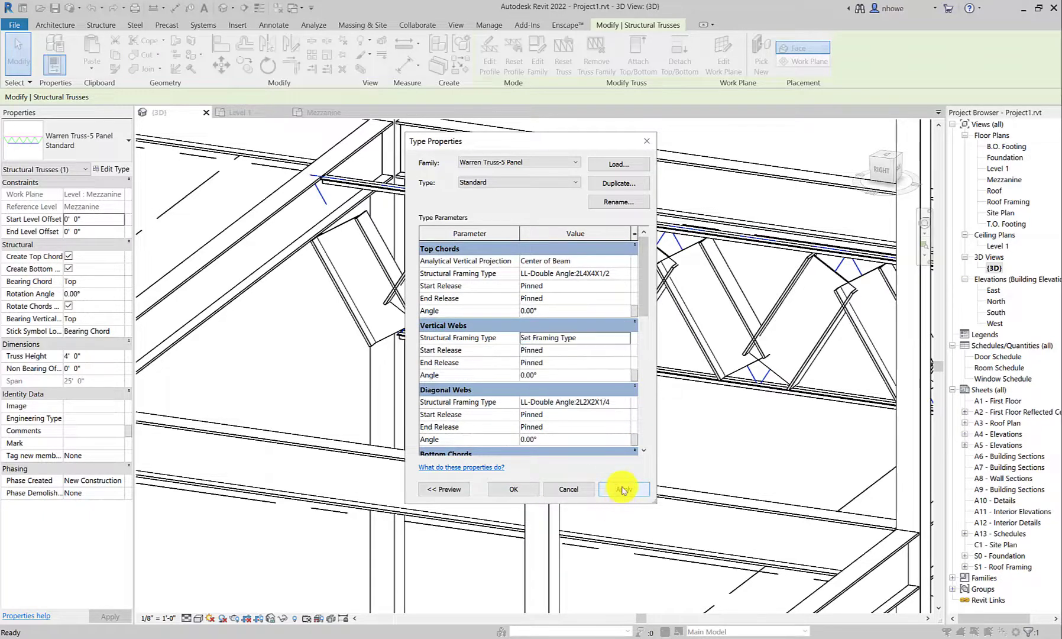
left_click(514, 489)
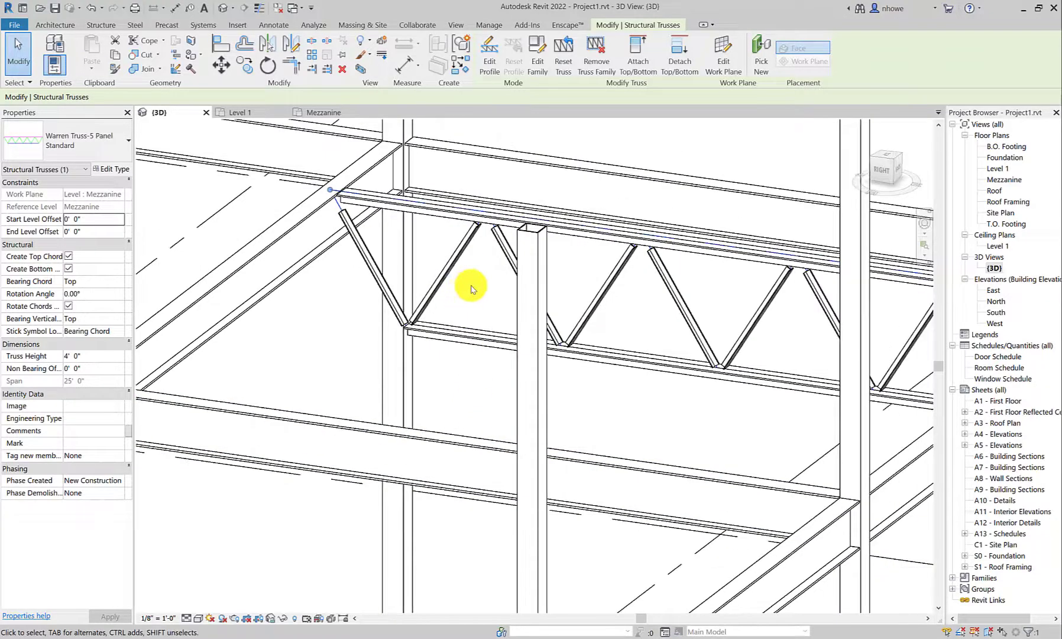
Step: Examine the Warren truss from the side and up close, checking how its diagonal webs meet the top and bottom chords
middle_click_drag(472, 288, 572, 278, "shift")
scroll(586, 283, "down", 3)
scroll(727, 296, "up", 3)
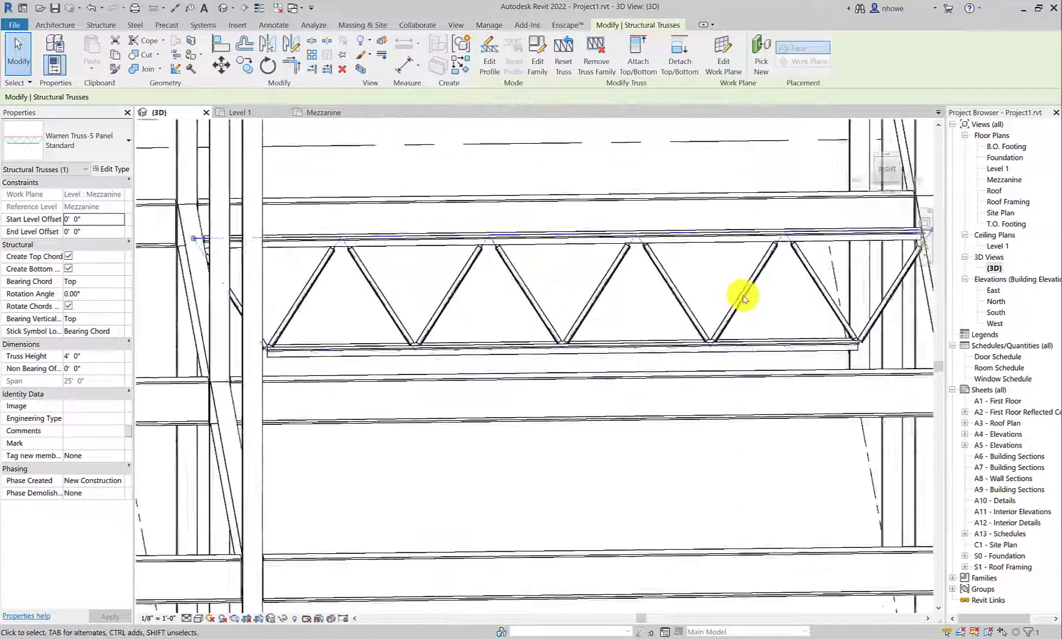
scroll(742, 300, "up", 2)
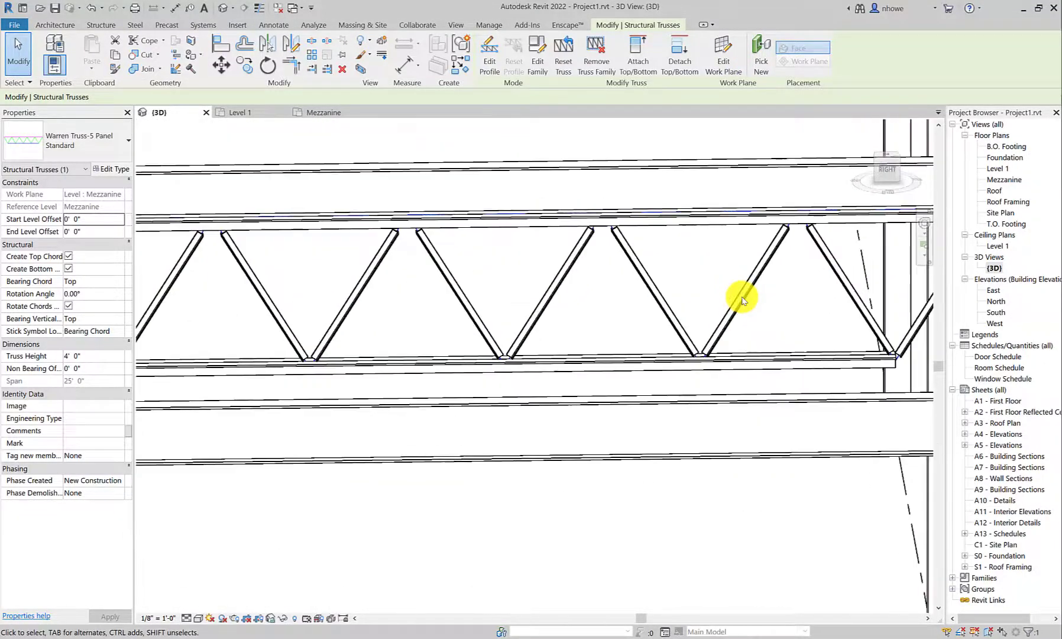
middle_click_drag(743, 303, 727, 207, "shift")
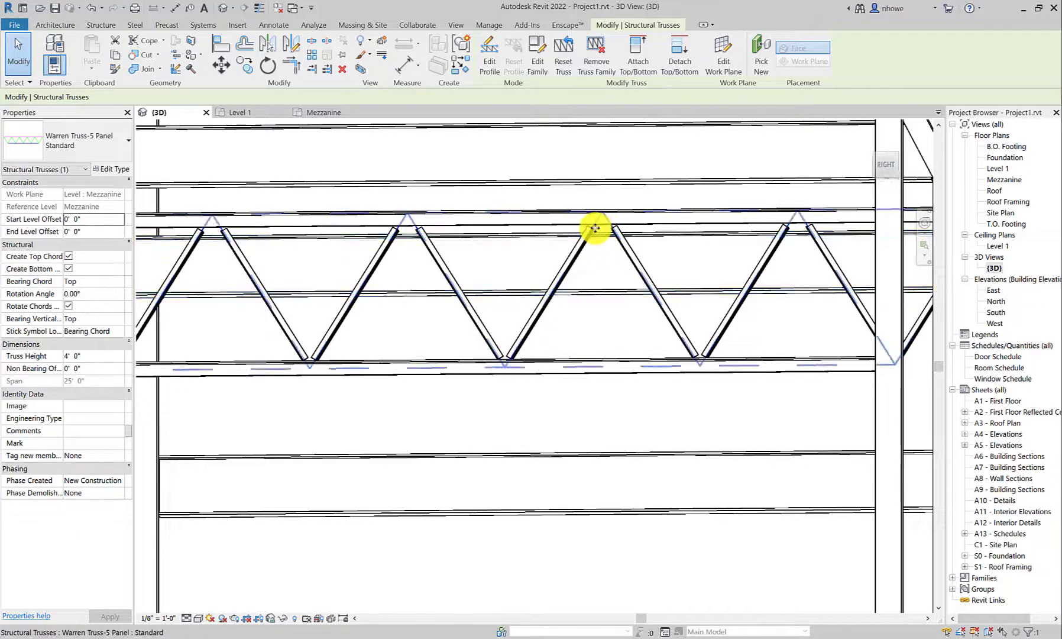
scroll(595, 228, "up", 5)
scroll(639, 223, "down", 4)
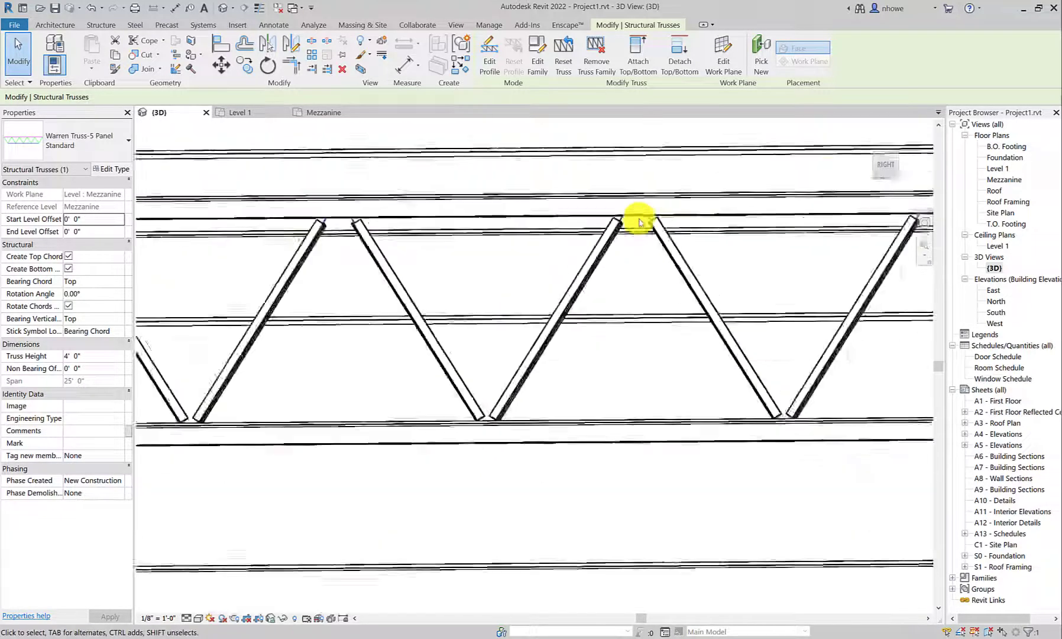
scroll(639, 223, "down", 3)
middle_click_drag(630, 246, 646, 270, "shift")
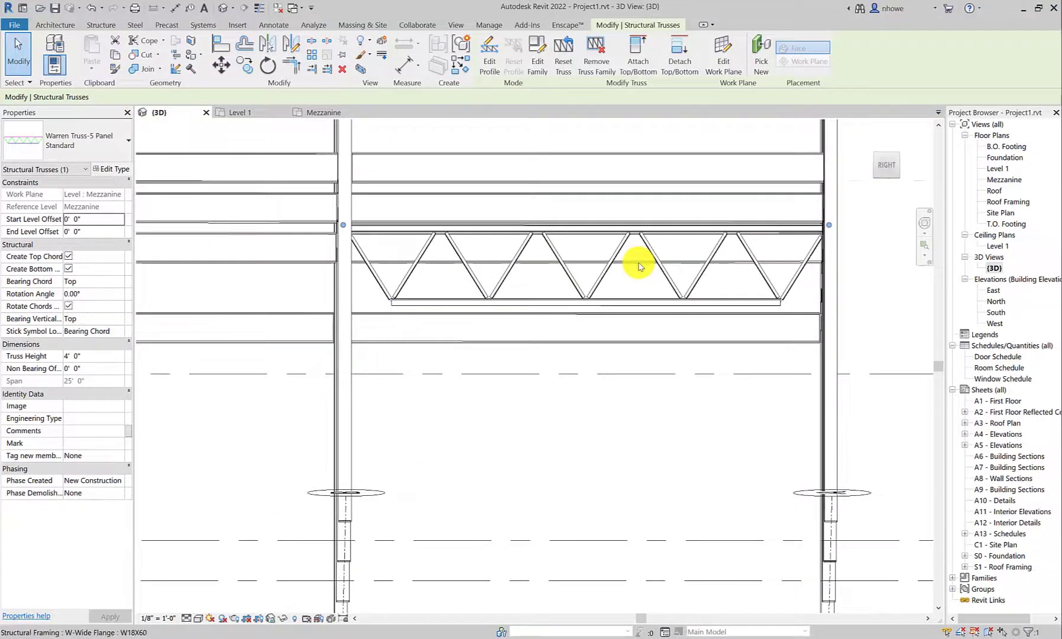
scroll(639, 266, "up", 5)
key("Escape")
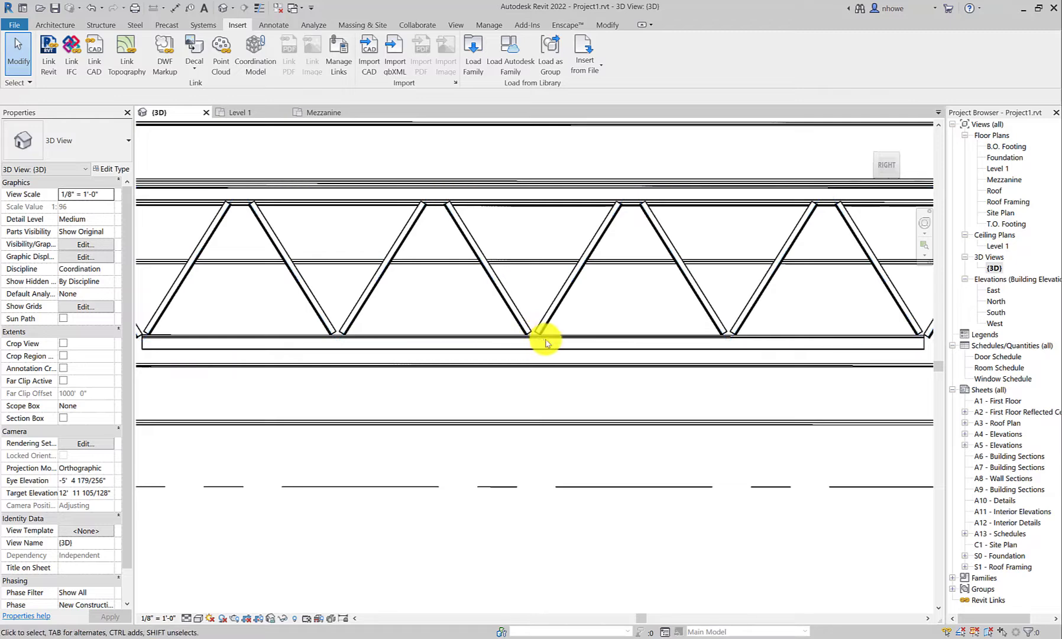
scroll(539, 331, "down", 2)
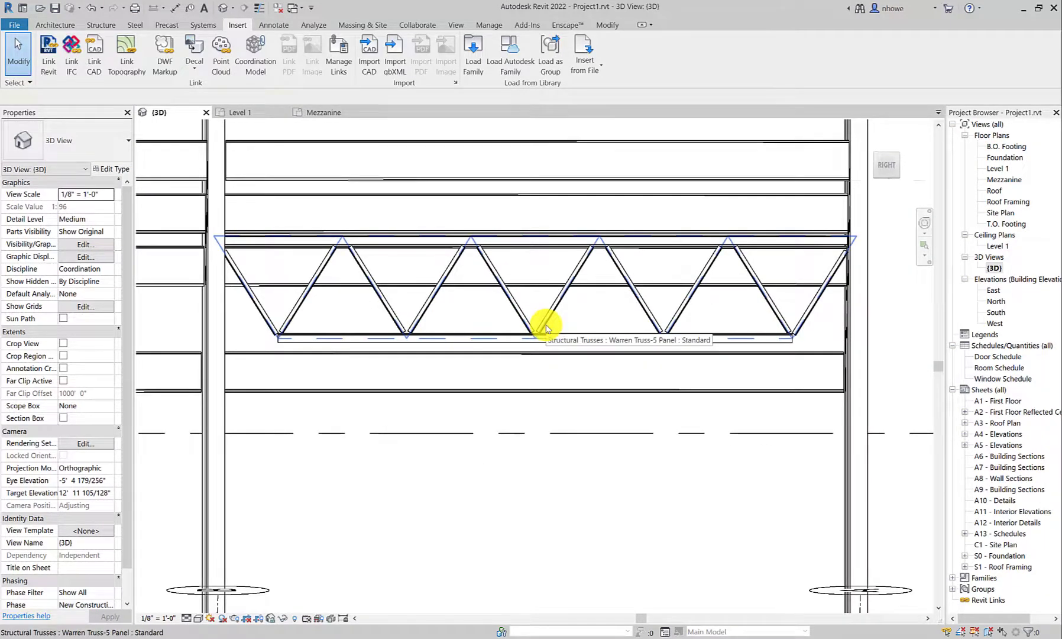
left_click(547, 329)
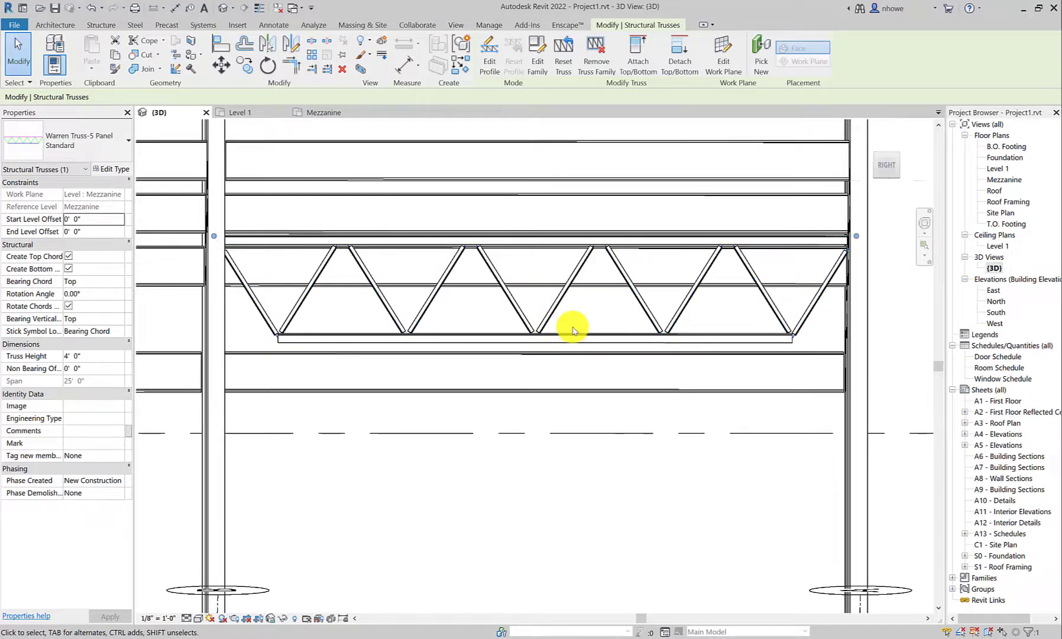
scroll(578, 323, "up", 3)
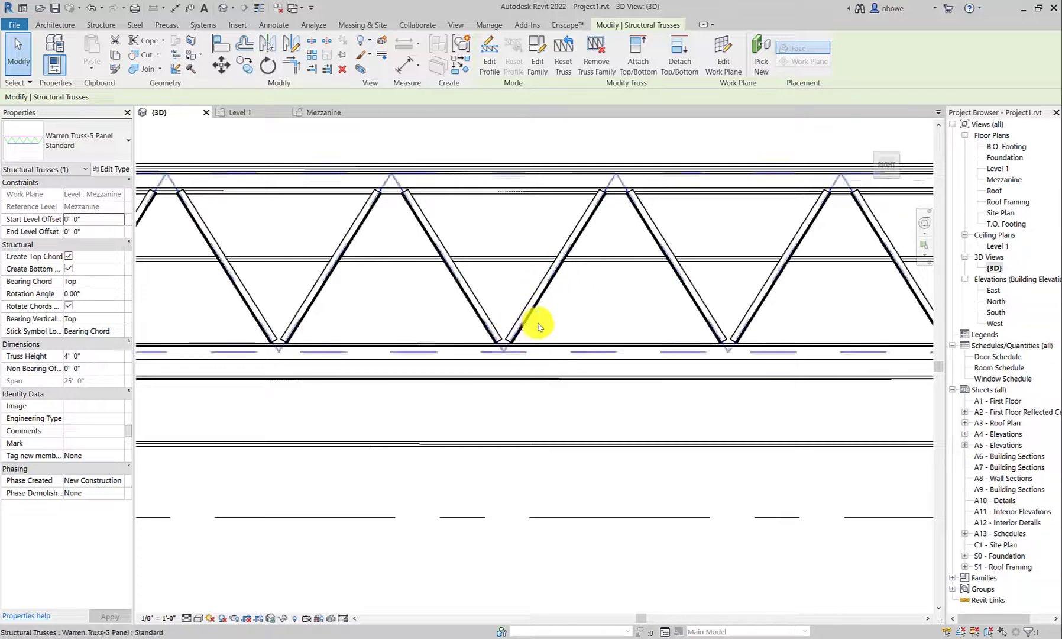
scroll(611, 310, "down", 2)
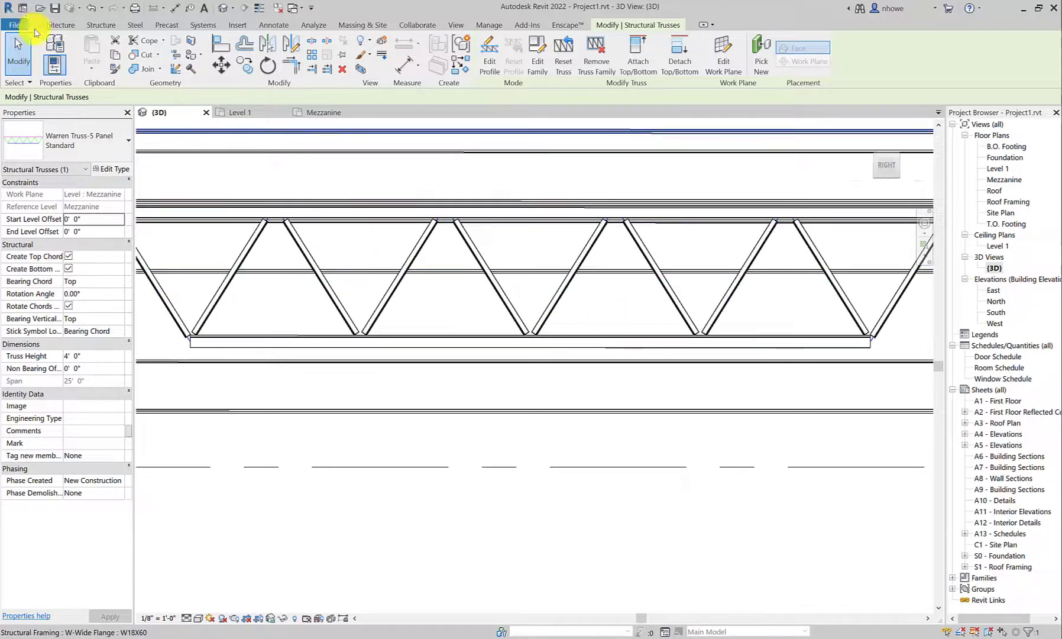